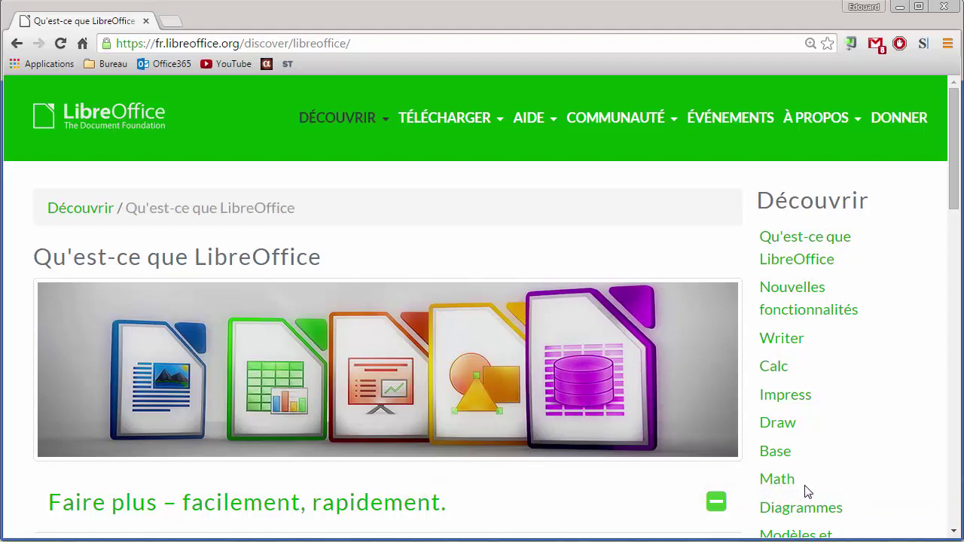
# Step: Open the Copies d'écran page of the LibreOffice site and examine its Writer and Calc screenshots
pyautogui.scroll(-2, 808, 492)
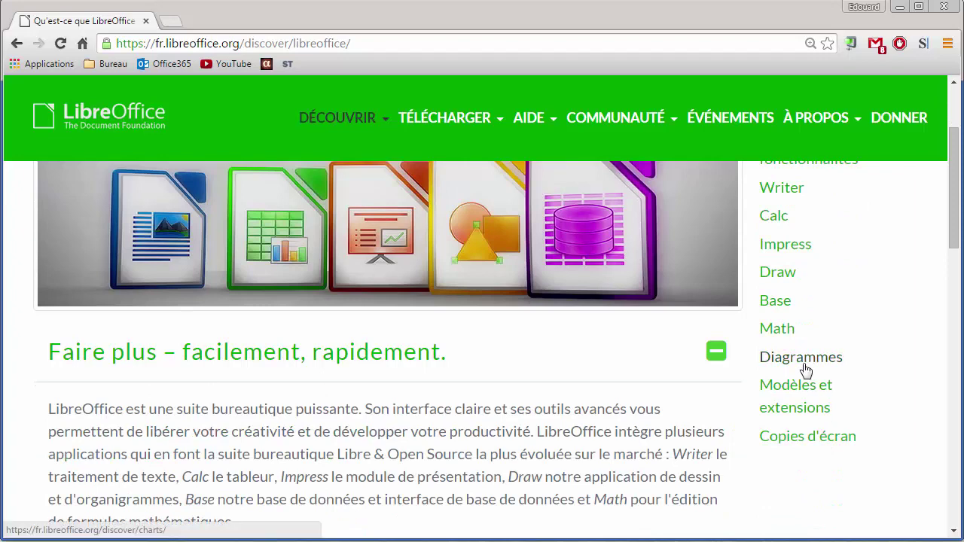
pyautogui.click(802, 440)
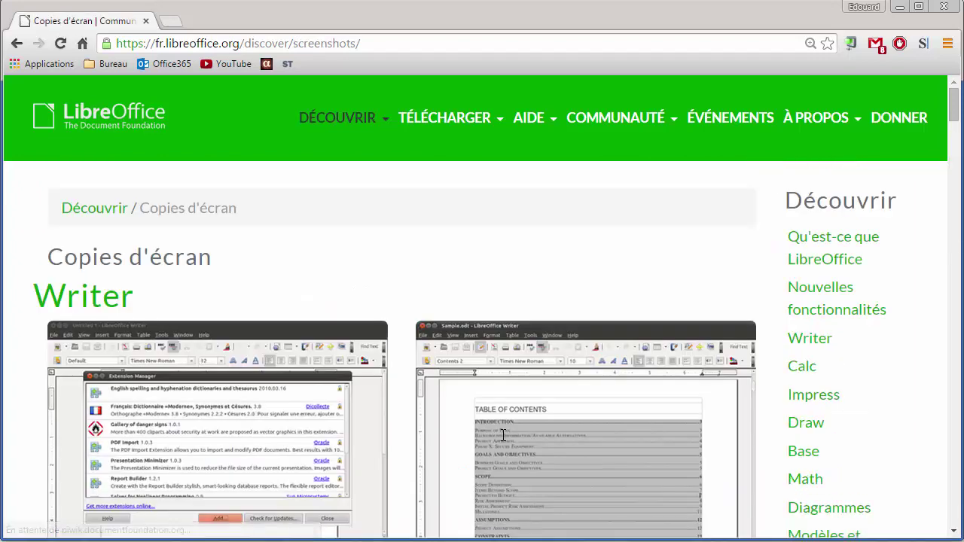
pyautogui.scroll(-1, 501, 435)
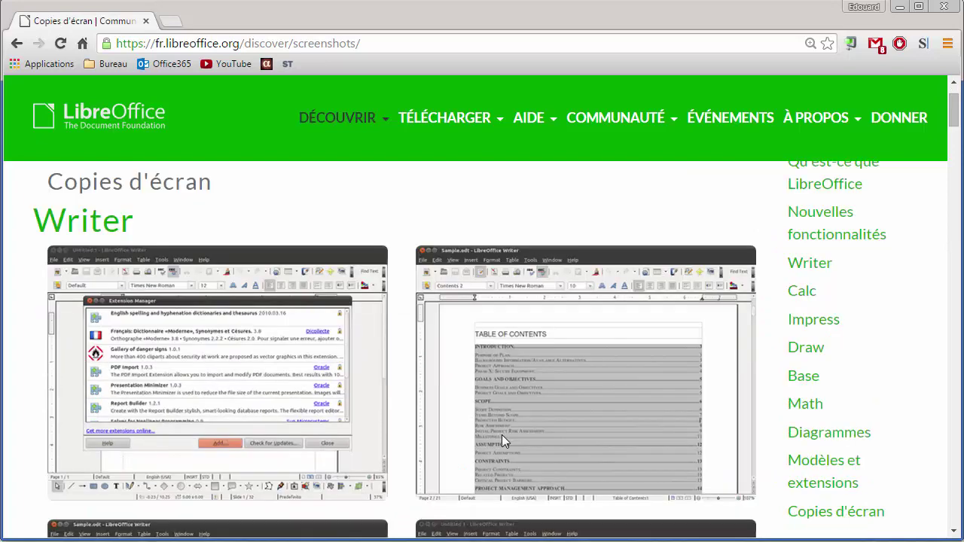
pyautogui.scroll(-5, 217, 377)
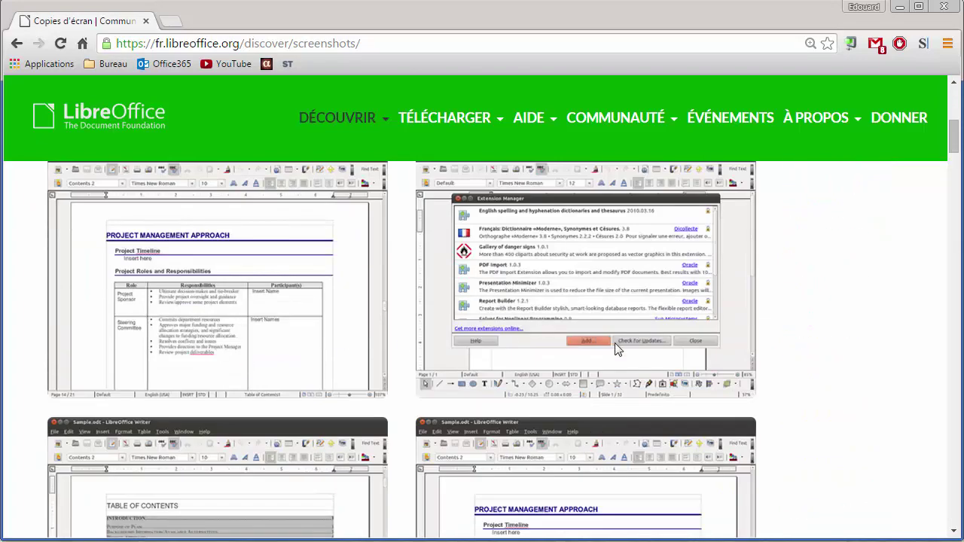
pyautogui.scroll(-7, 618, 347)
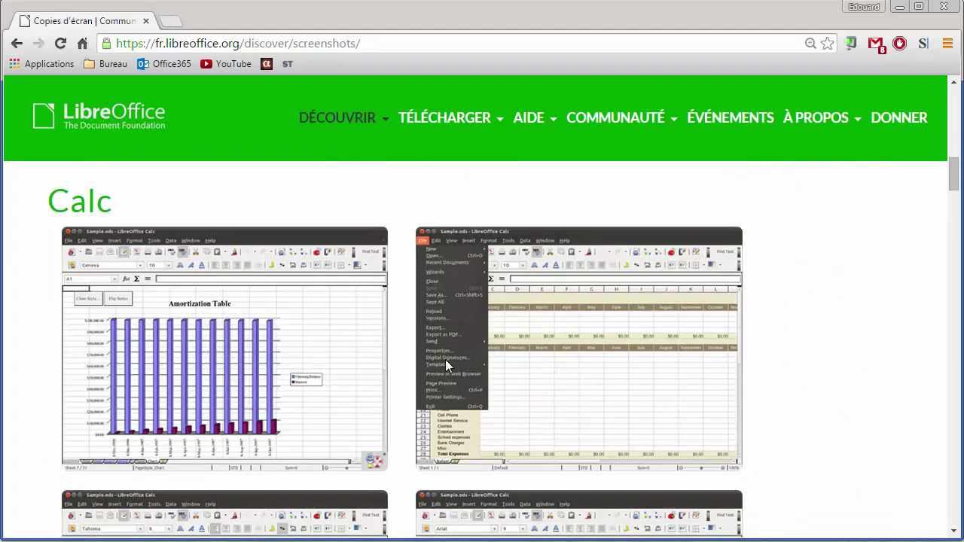
pyautogui.scroll(-3, 453, 360)
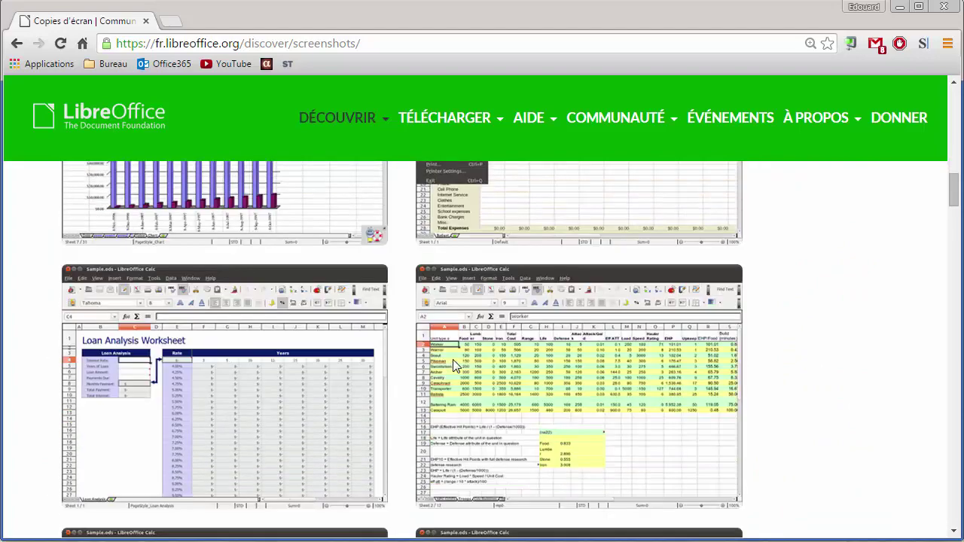
pyautogui.scroll(-6, 453, 360)
pyautogui.scroll(-4, 453, 359)
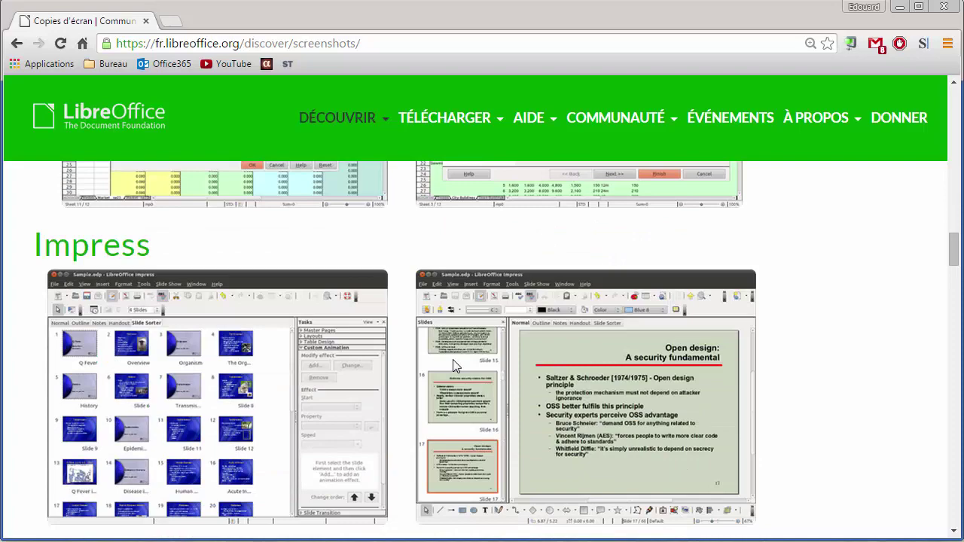
# Step: Examine the Impress, Draw, Base and Math screenshots further down the Copies d'écran page
pyautogui.scroll(-2, 453, 359)
pyautogui.scroll(2, 453, 364)
pyautogui.scroll(-4, 453, 359)
pyautogui.scroll(-8, 454, 365)
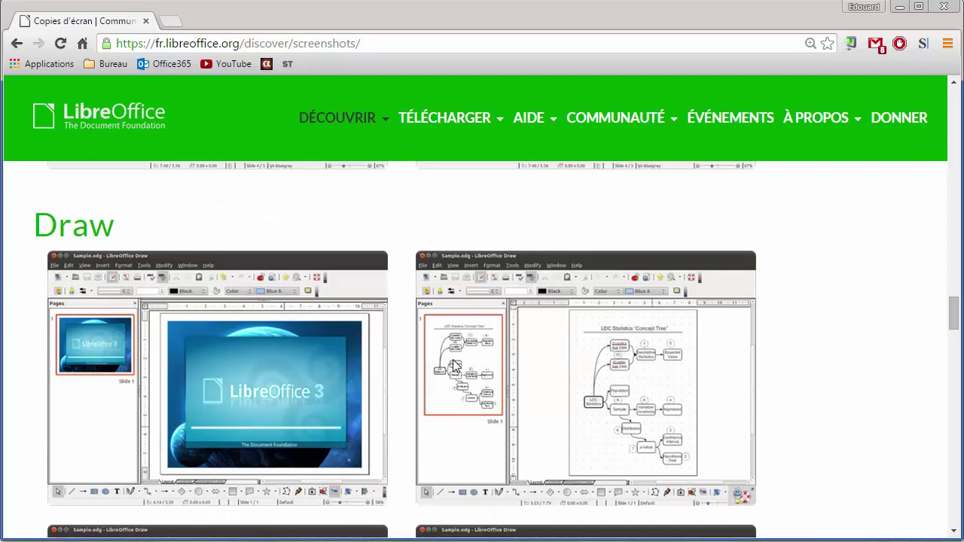
pyautogui.scroll(-1, 455, 367)
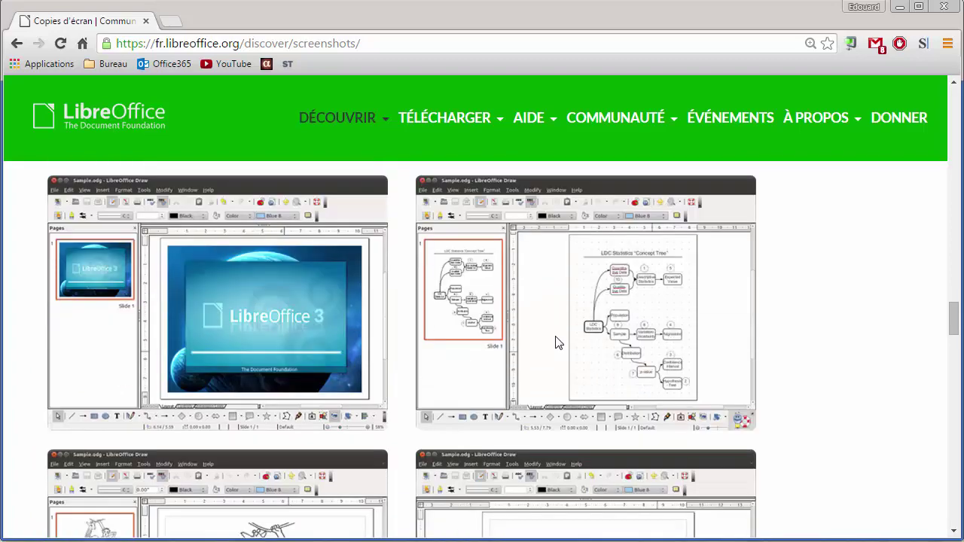
pyautogui.scroll(1, 648, 356)
pyautogui.scroll(-7, 645, 359)
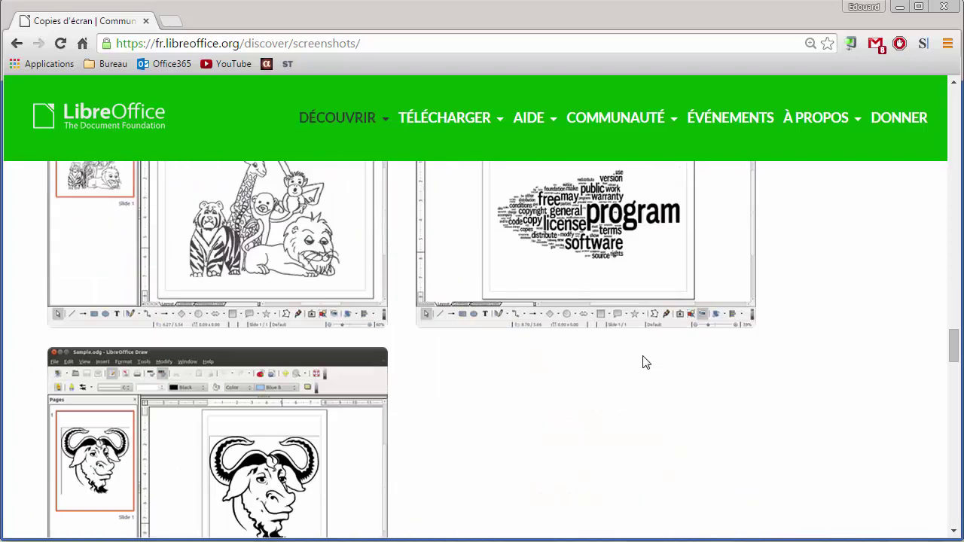
pyautogui.scroll(-3, 646, 363)
pyautogui.scroll(-3, 645, 363)
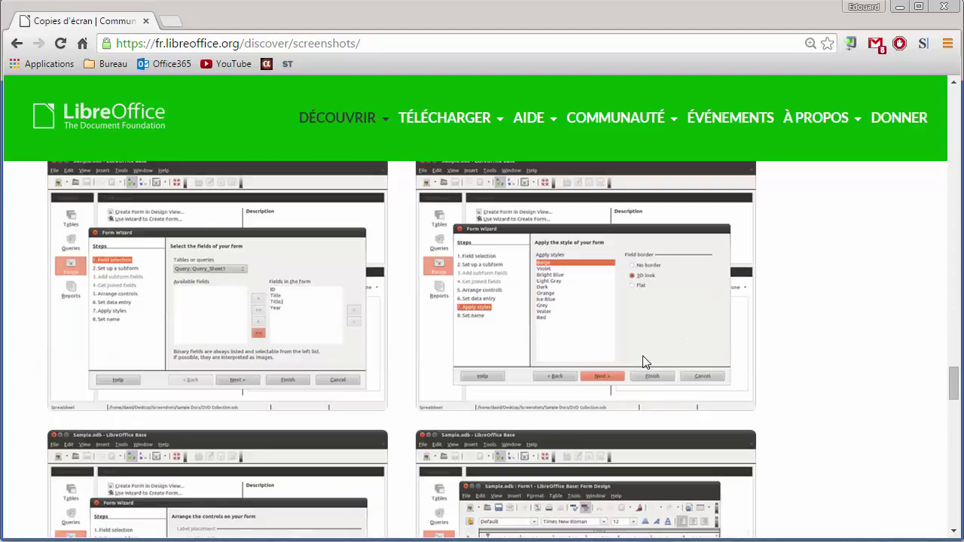
pyautogui.scroll(2, 644, 358)
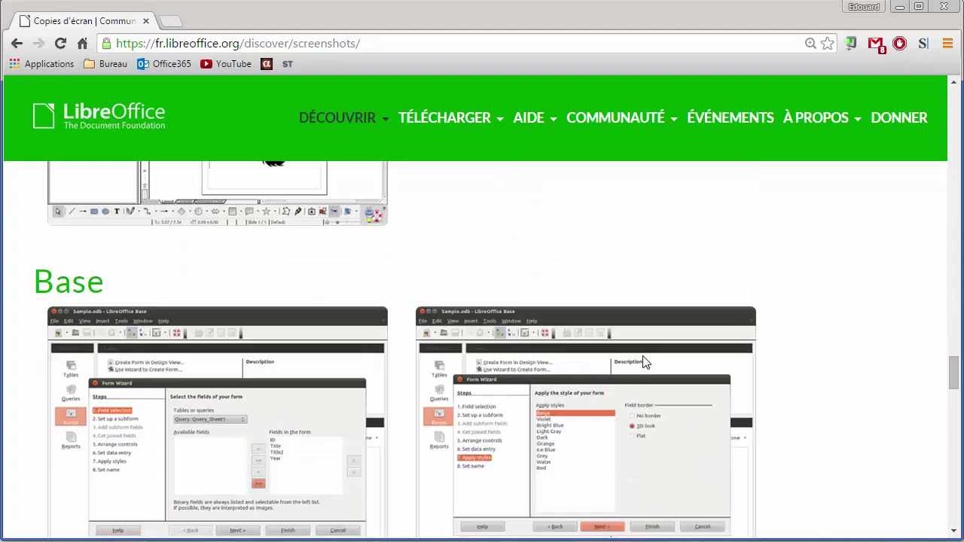
pyautogui.scroll(-10, 646, 362)
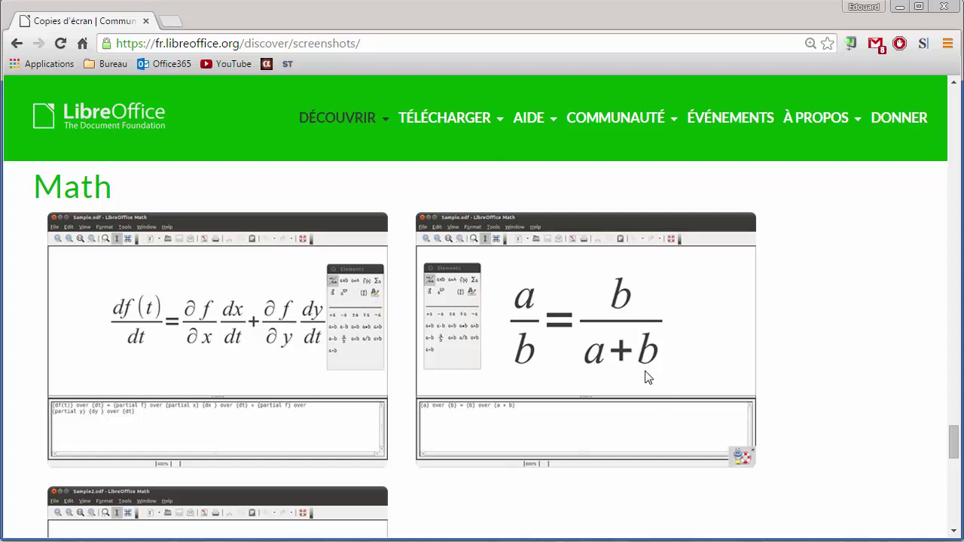
pyautogui.scroll(-6, 646, 379)
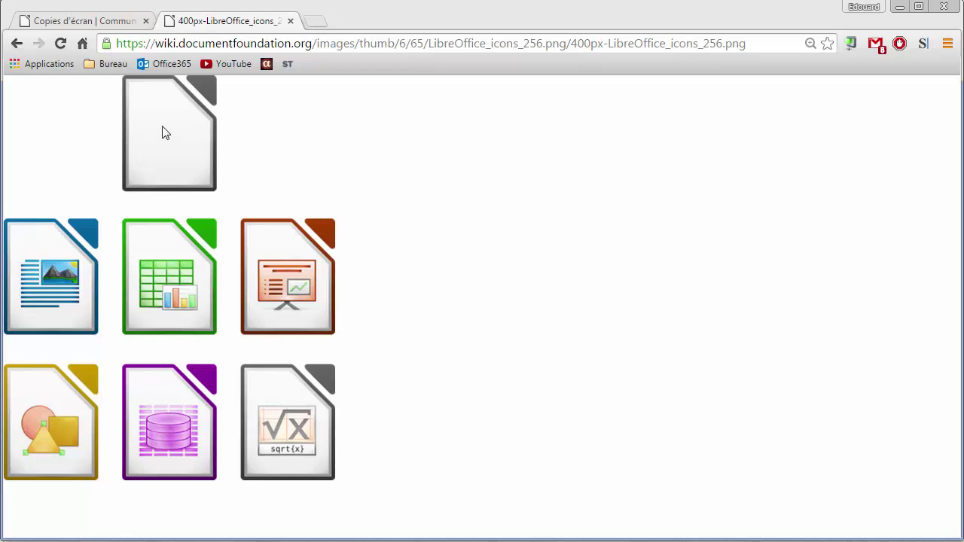
# Step: Switch to the LibreOffice start window and preview a blank Writer document and a blank Calc spreadsheet, closing each one again
pyautogui.click(900, 7)
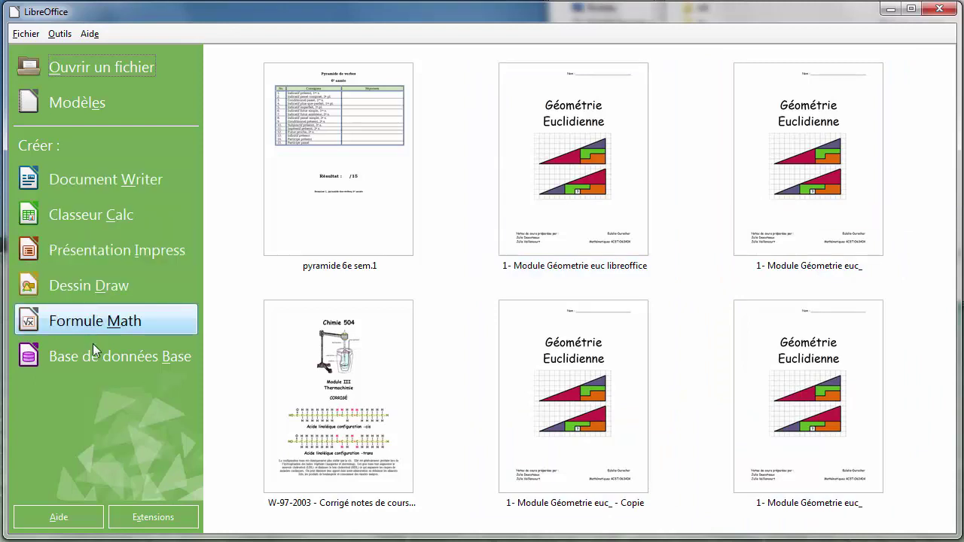
pyautogui.click(103, 178)
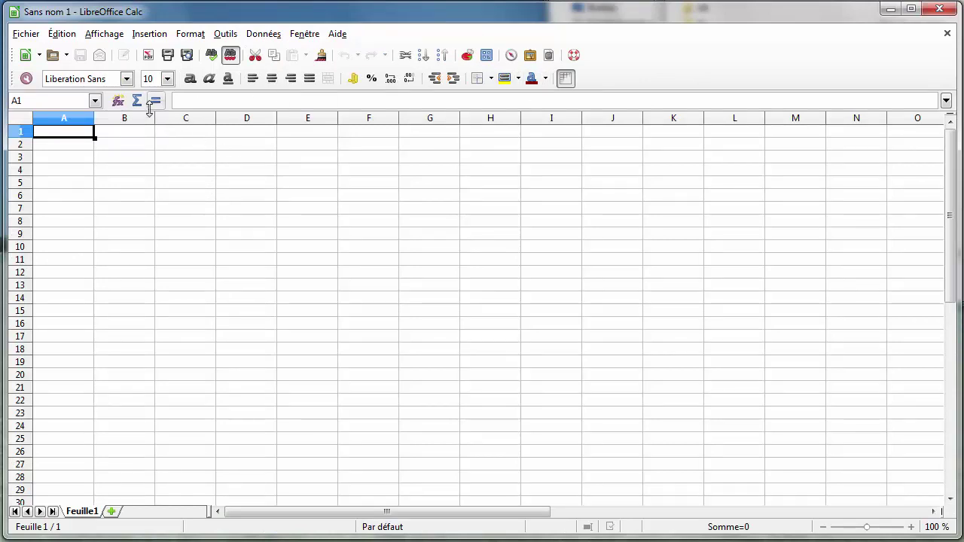
pyautogui.click(948, 33)
# Step: Create an Impress presentation, try several slide layouts ending with Titre, contenu et 2 contenus, and close it without saving
pyautogui.click(100, 252)
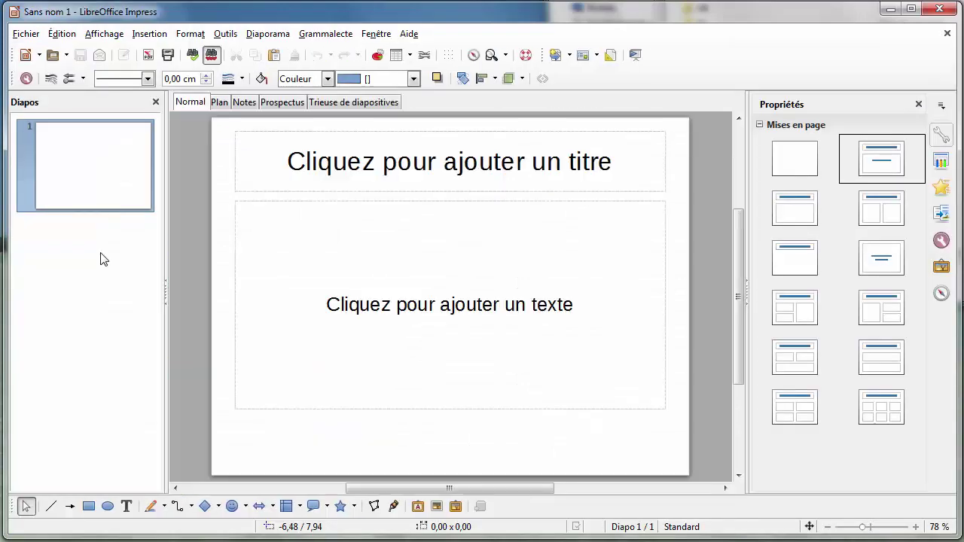
pyautogui.click(873, 209)
pyautogui.click(808, 264)
pyautogui.click(788, 318)
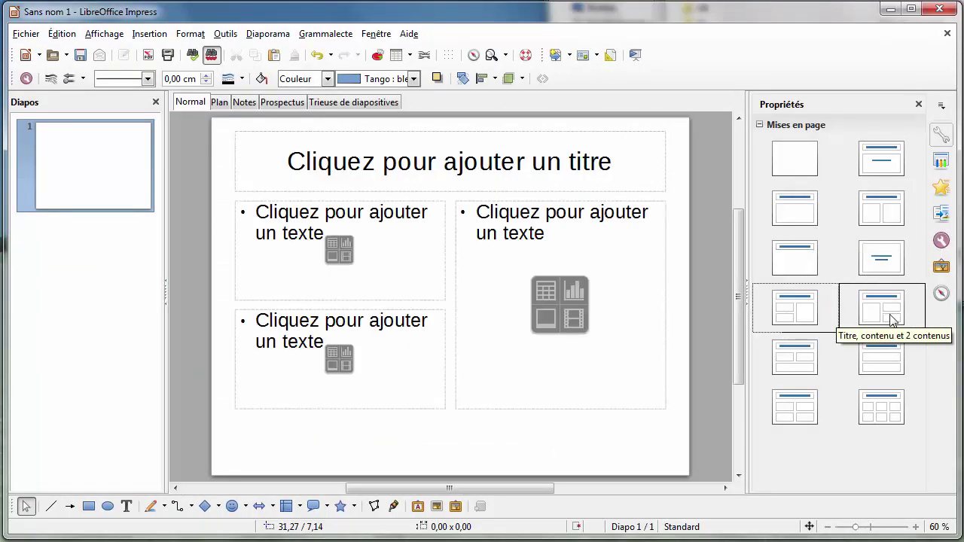
pyautogui.click(884, 309)
pyautogui.click(948, 33)
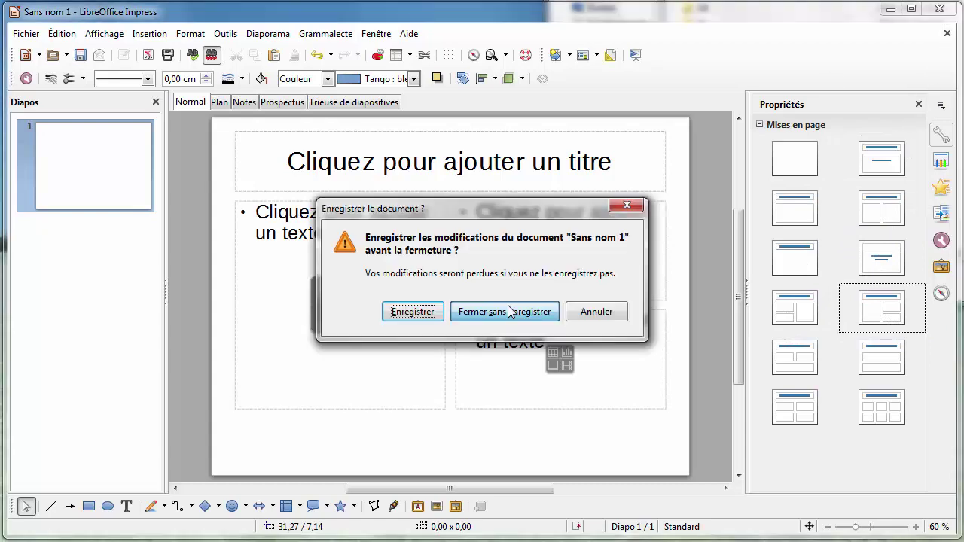
pyautogui.click(502, 311)
# Step: Create a Draw drawing with a diamond on its page, close it, and start a new Math formula
pyautogui.click(113, 294)
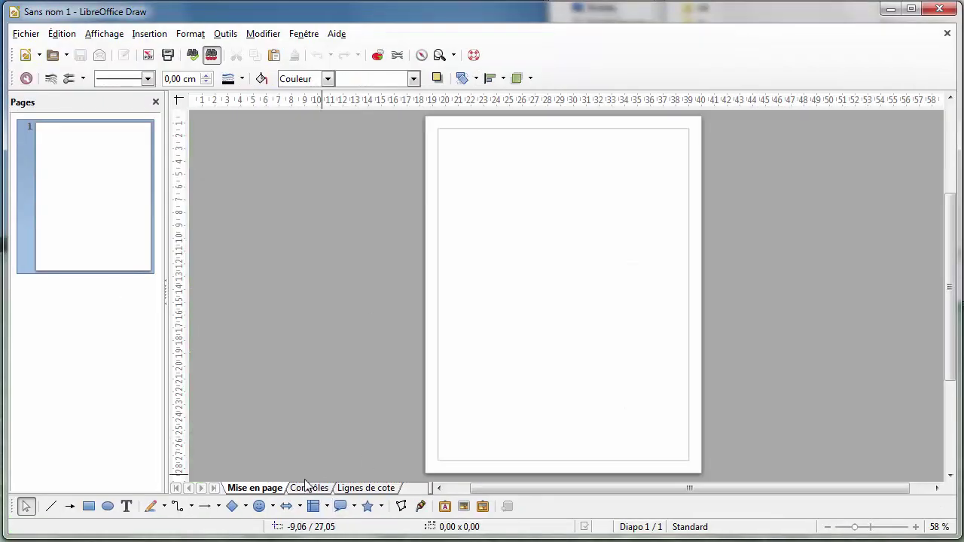
pyautogui.click(233, 506)
pyautogui.moveTo(485, 218); pyautogui.dragTo(575, 327)
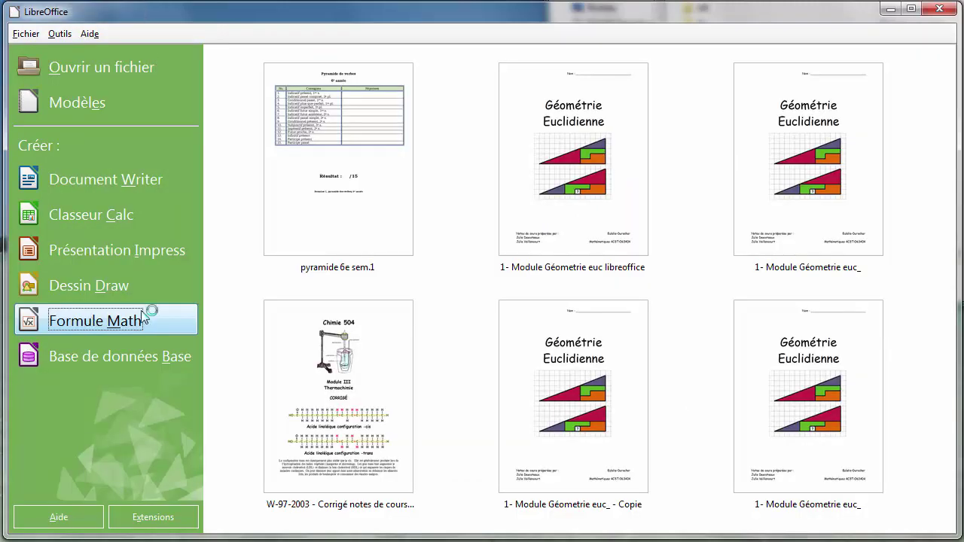
pyautogui.click(146, 315)
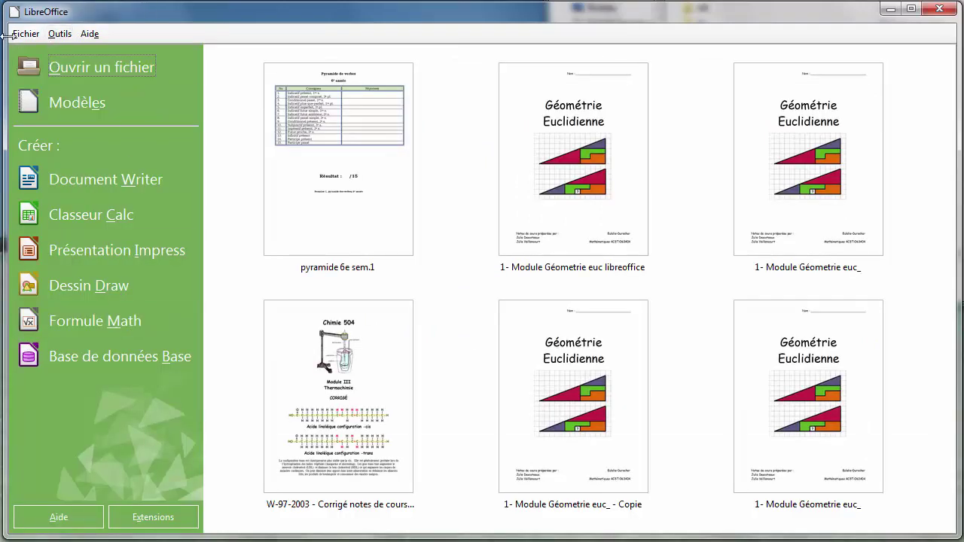
pyautogui.click(25, 33)
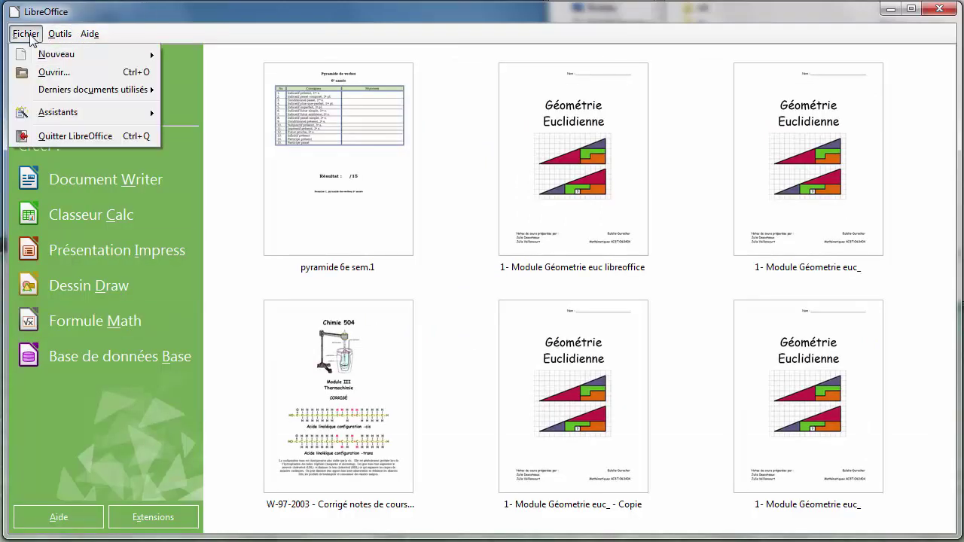
pyautogui.click(62, 76)
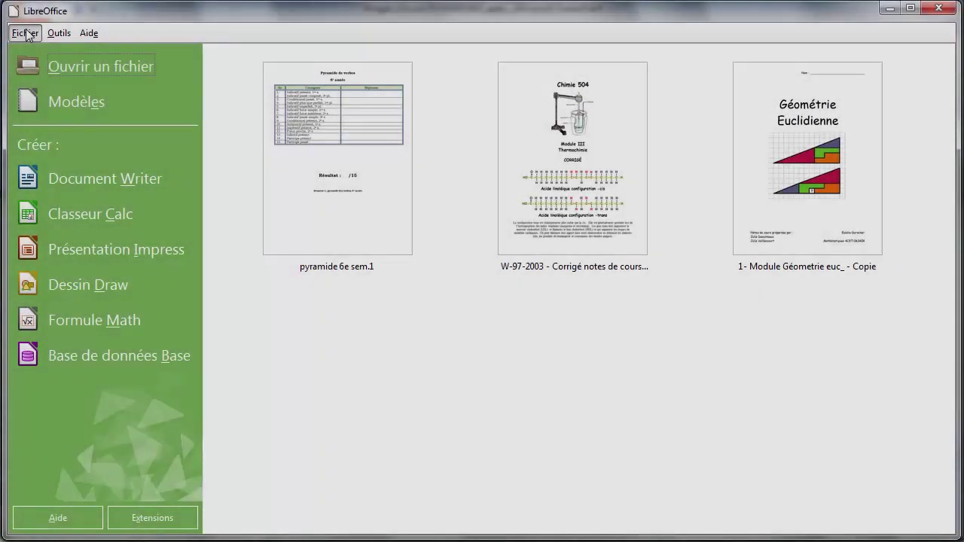
pyautogui.click(25, 33)
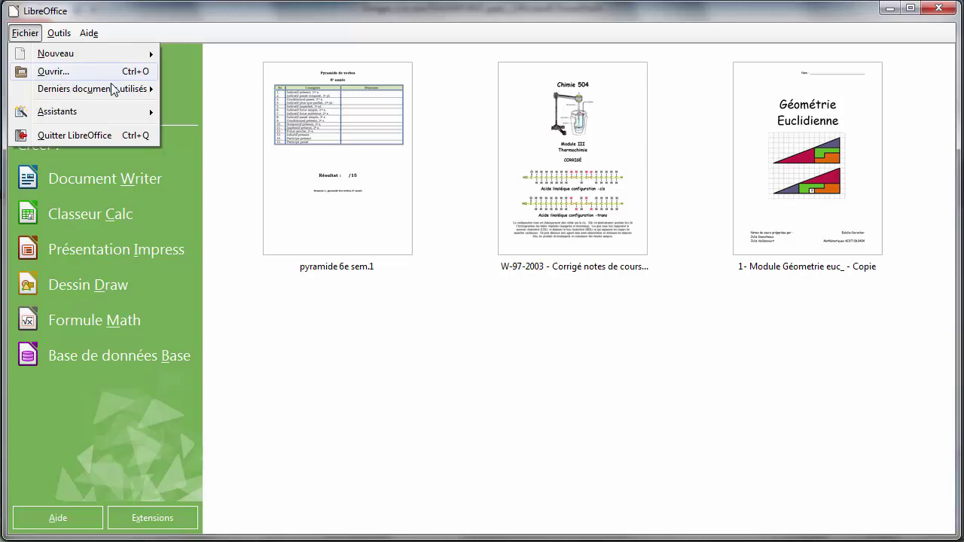
pyautogui.click(254, 252)
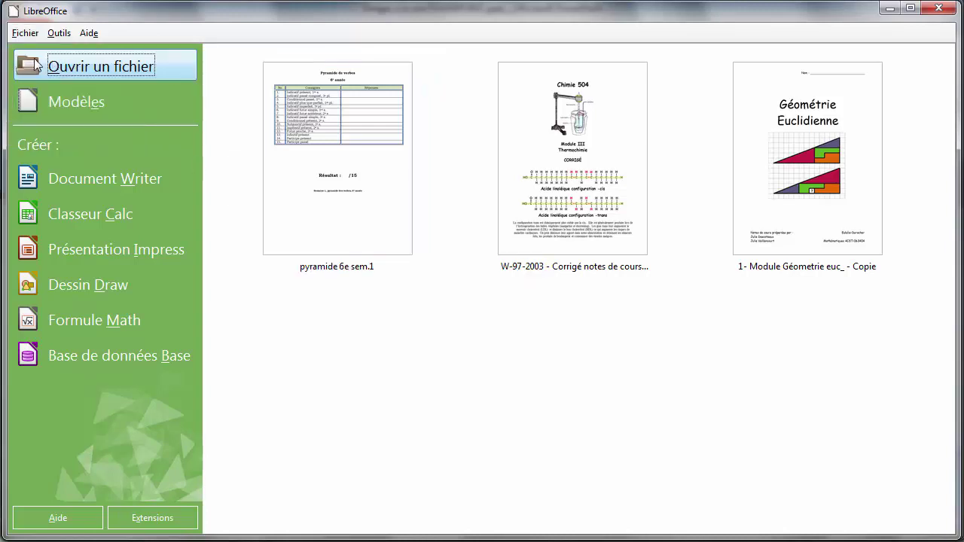
# Step: Browse for a file to open and select pyramide 6e sem.1.docx in the Conversion Logiciels libres folder
pyautogui.click(133, 70)
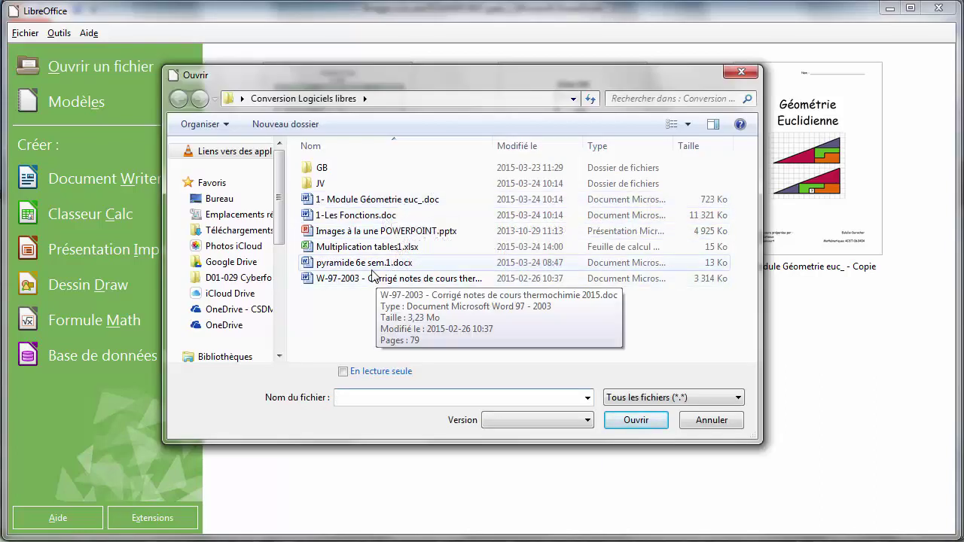
pyautogui.click(469, 263)
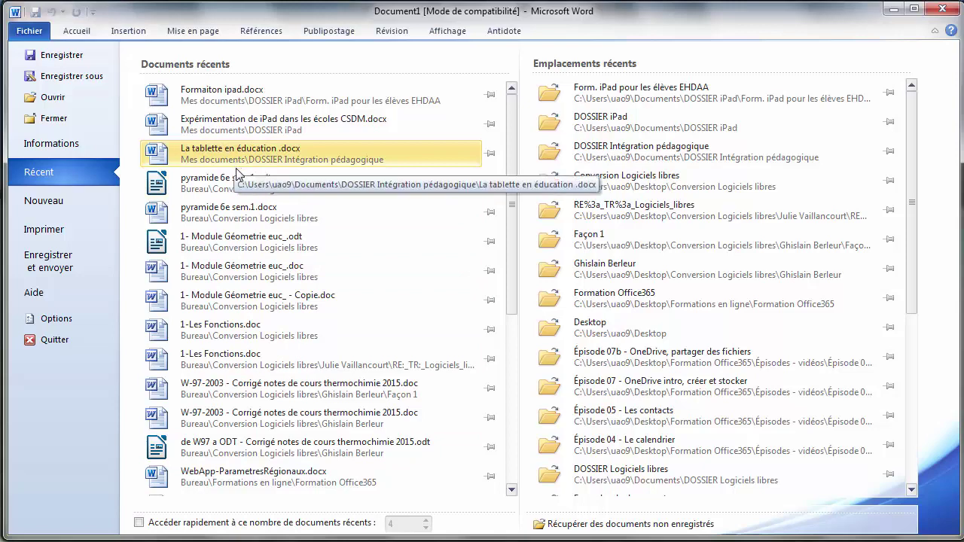
# Step: Switch to Microsoft Word, open the recent document pyramide 6e sem.1.docx, and examine its table, page border and footer
pyautogui.click(218, 213)
pyautogui.scroll(-2, 276, 165)
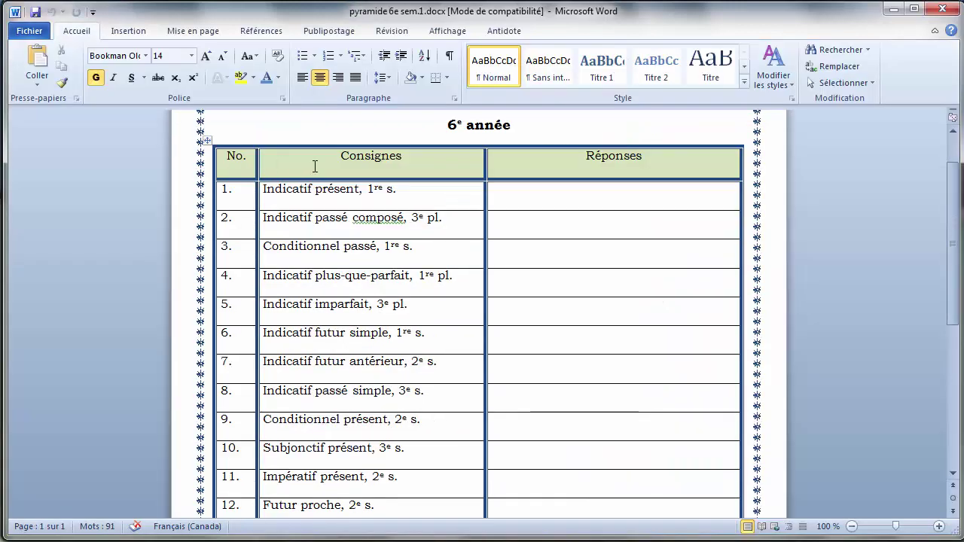
pyautogui.scroll(-1, 533, 216)
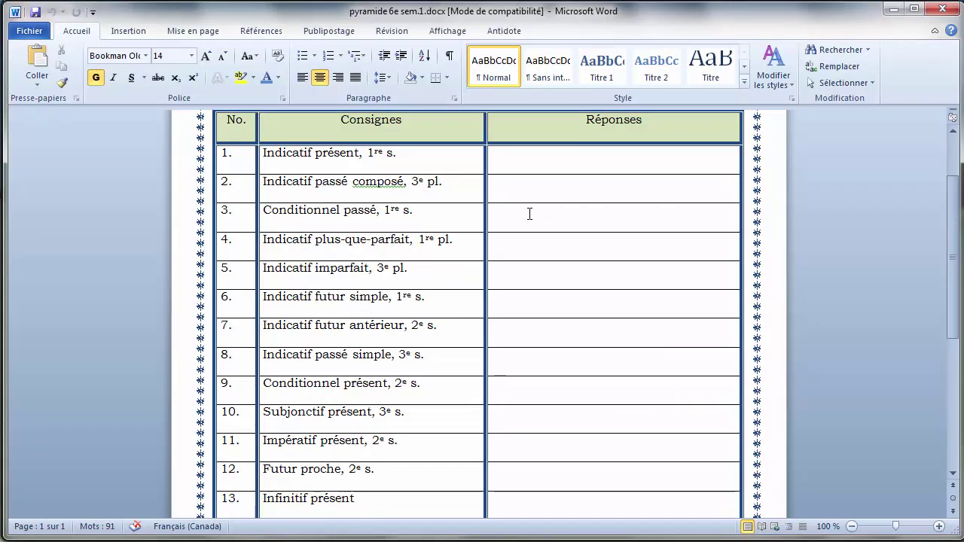
pyautogui.click(758, 223)
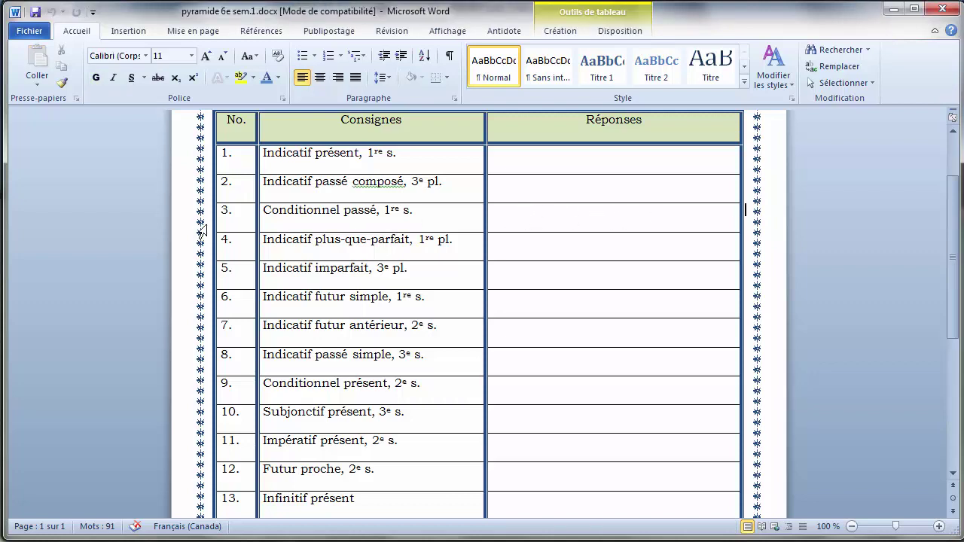
pyautogui.scroll(-7, 376, 221)
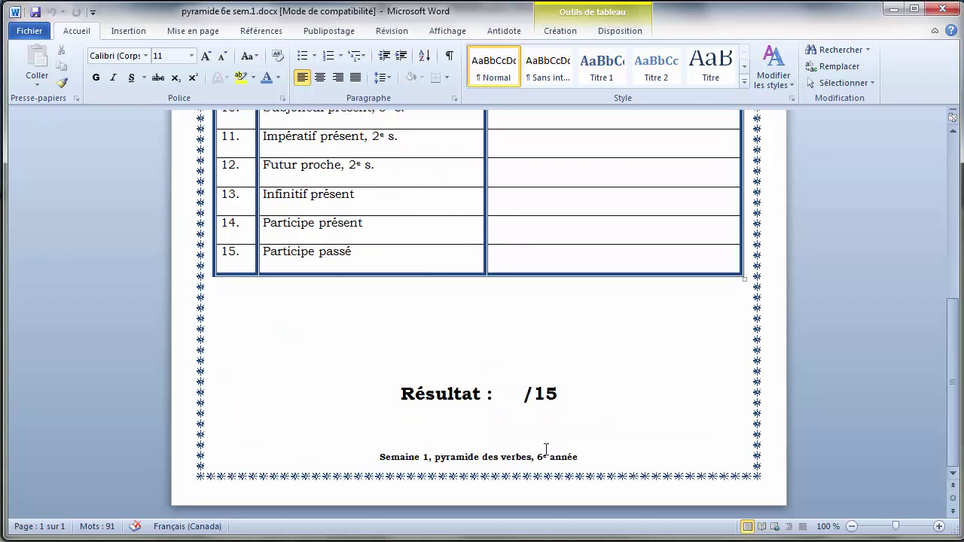
pyautogui.scroll(7, 546, 449)
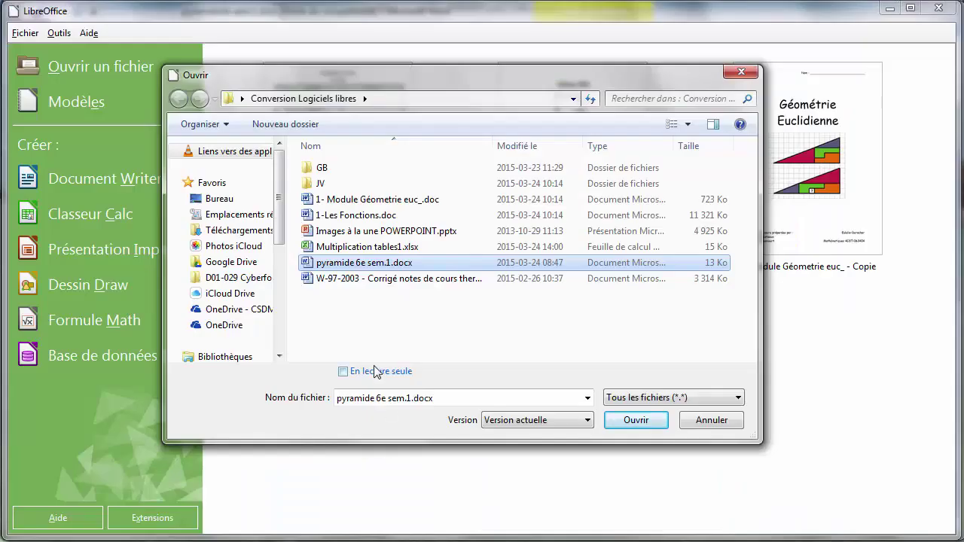
# Step: Return to LibreOffice, open the pyramide 6e sem.1 Word document in Writer, and inspect how its table and page border are rendered
pyautogui.click(397, 265)
pyautogui.click(636, 421)
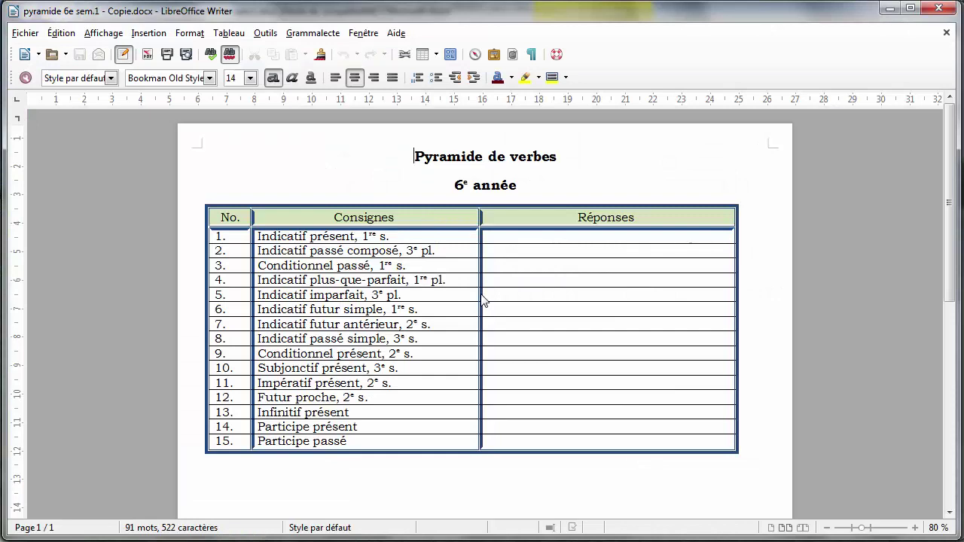
pyautogui.scroll(-2, 714, 297)
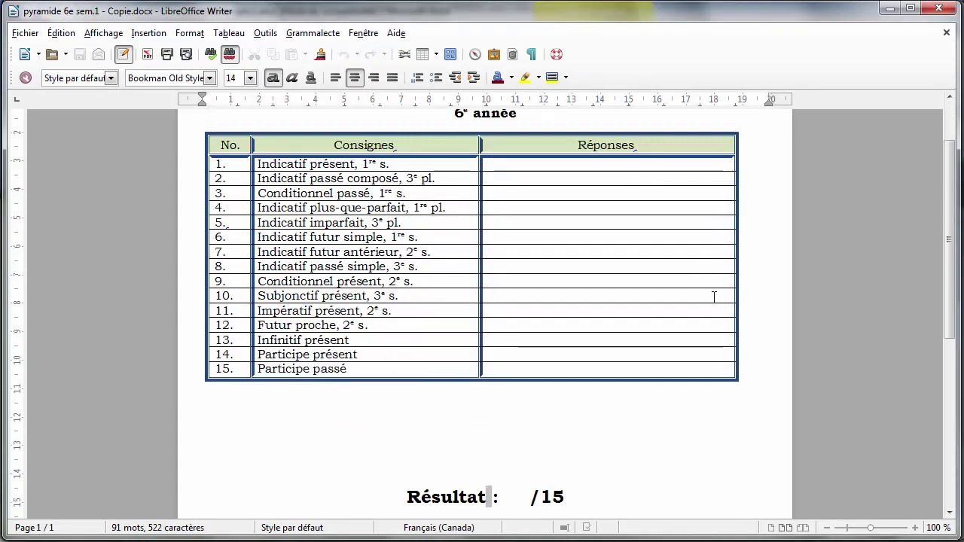
# Step: Examine the document's table, result line and footer text, and view the page at 60 % zoom
pyautogui.scroll(-7, 714, 297)
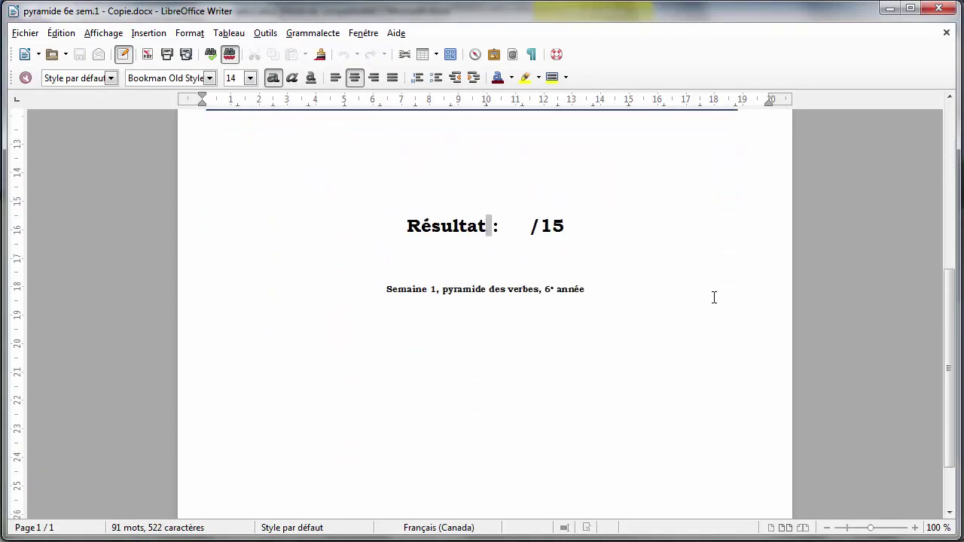
pyautogui.scroll(10, 714, 297)
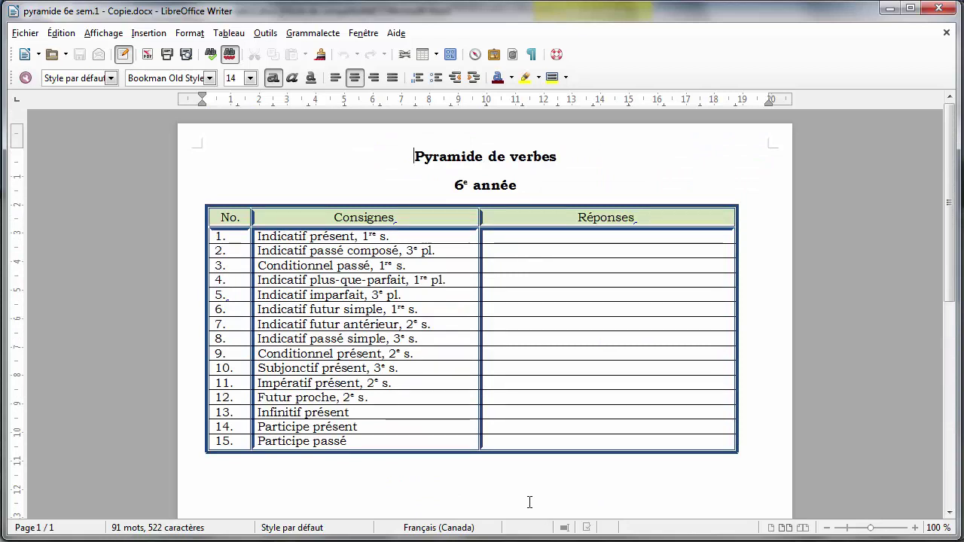
pyautogui.click(546, 234)
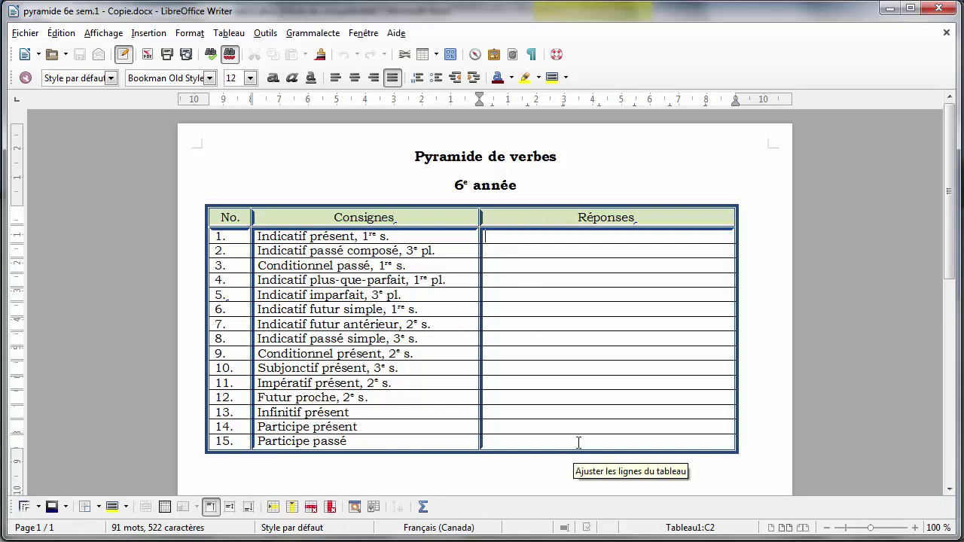
pyautogui.scroll(-10, 578, 440)
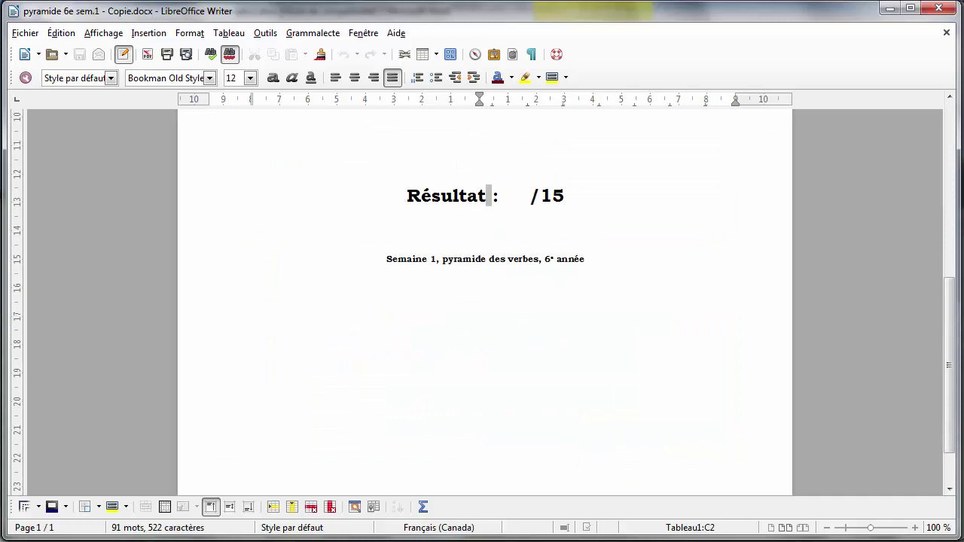
pyautogui.click(828, 529)
pyautogui.click(827, 529)
pyautogui.click(827, 529)
pyautogui.click(827, 529)
pyautogui.click(828, 529)
pyautogui.click(827, 529)
pyautogui.click(827, 529)
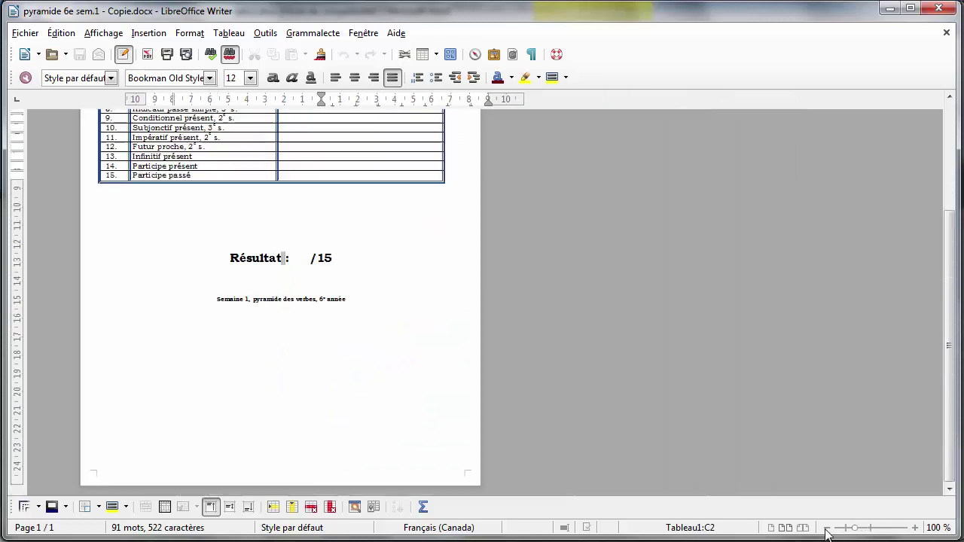
pyautogui.click(828, 529)
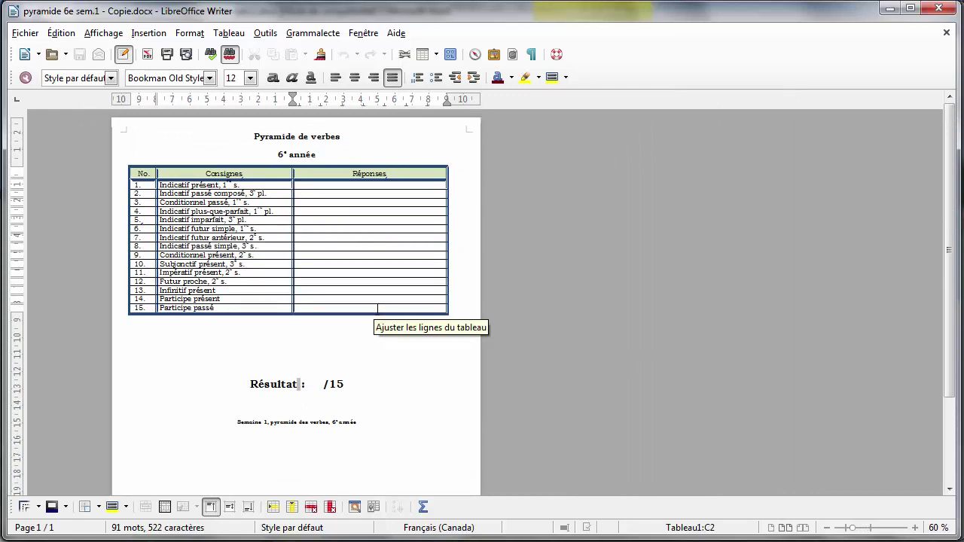
# Step: Set the height of the table's numbered rows 1 to 15 to 0,90 cm
pyautogui.moveTo(377, 308); pyautogui.dragTo(134, 185)
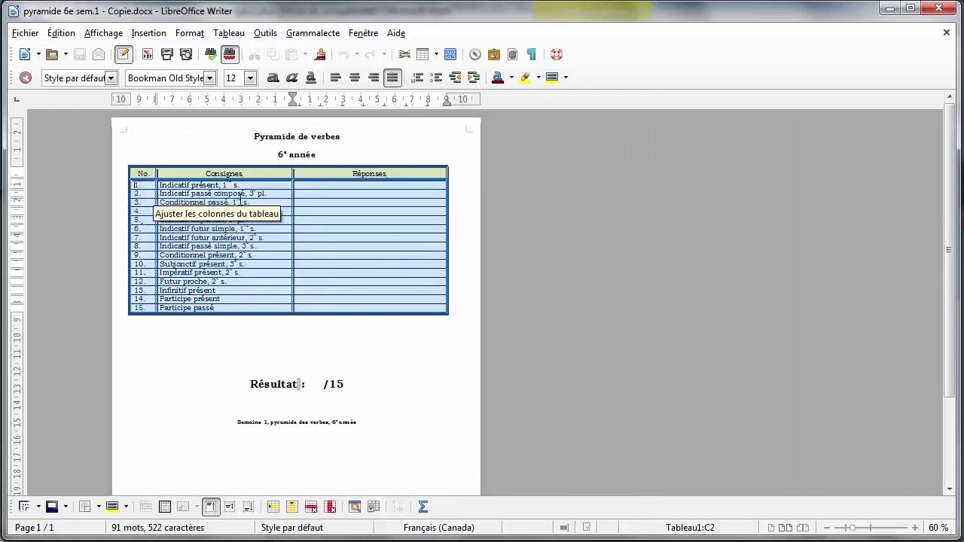
pyautogui.rightClick(350, 213)
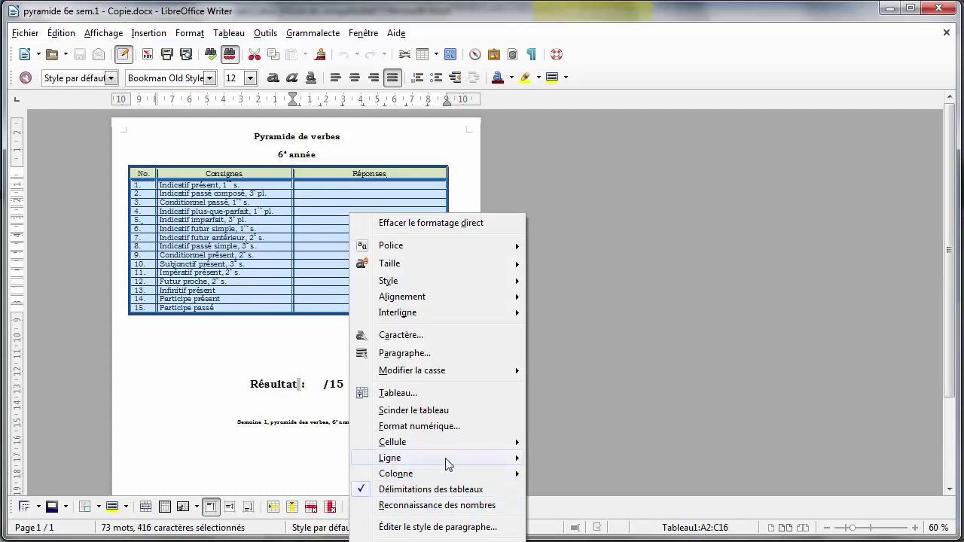
pyautogui.moveTo(447, 464)
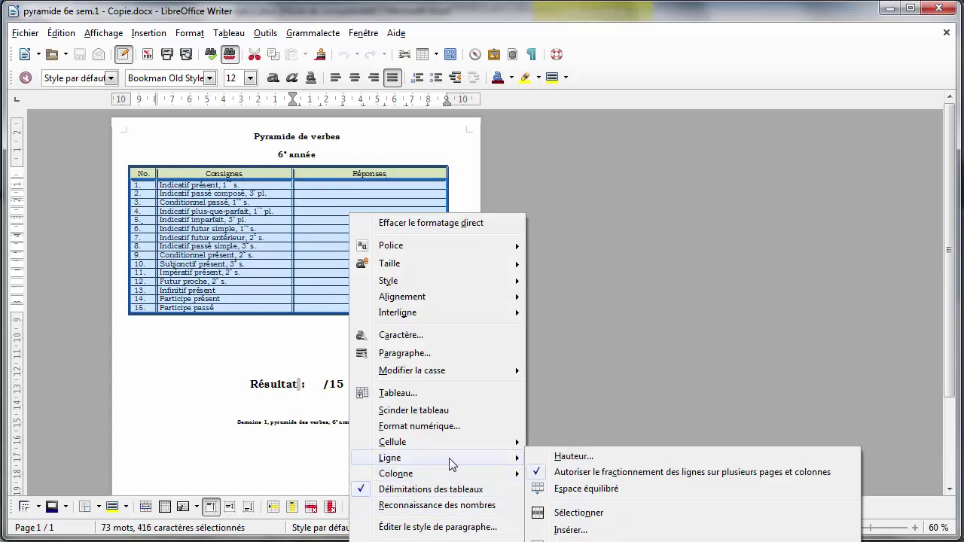
pyautogui.click(565, 457)
pyautogui.click(559, 204)
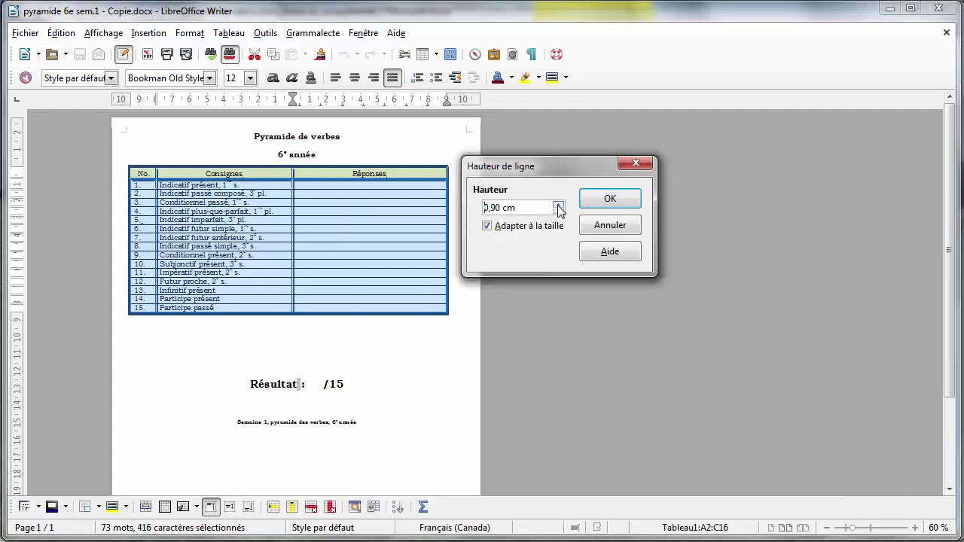
pyautogui.click(609, 199)
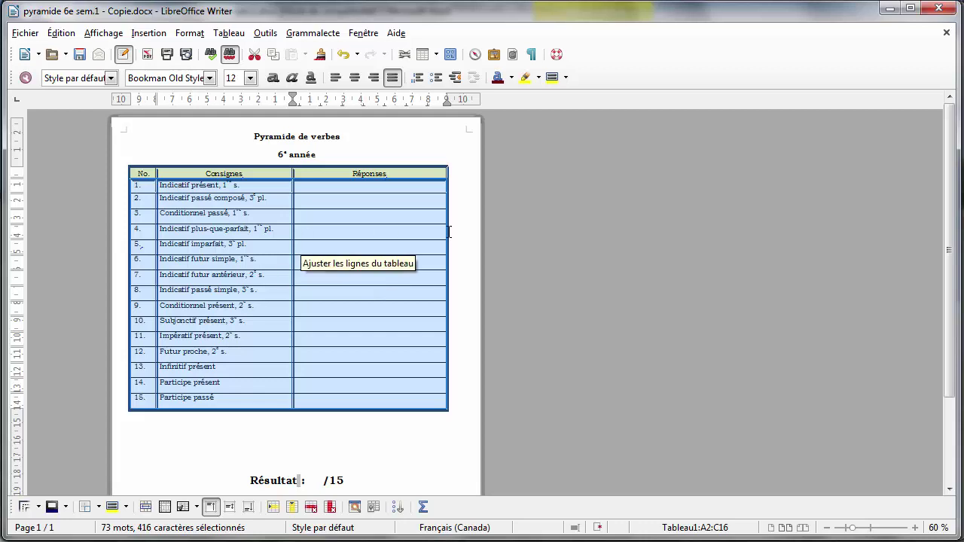
# Step: Narrow the table slightly from its right edge and shift the divider between Consignes and Réponses slightly to the left
pyautogui.moveTo(446, 173); pyautogui.dragTo(439, 173)
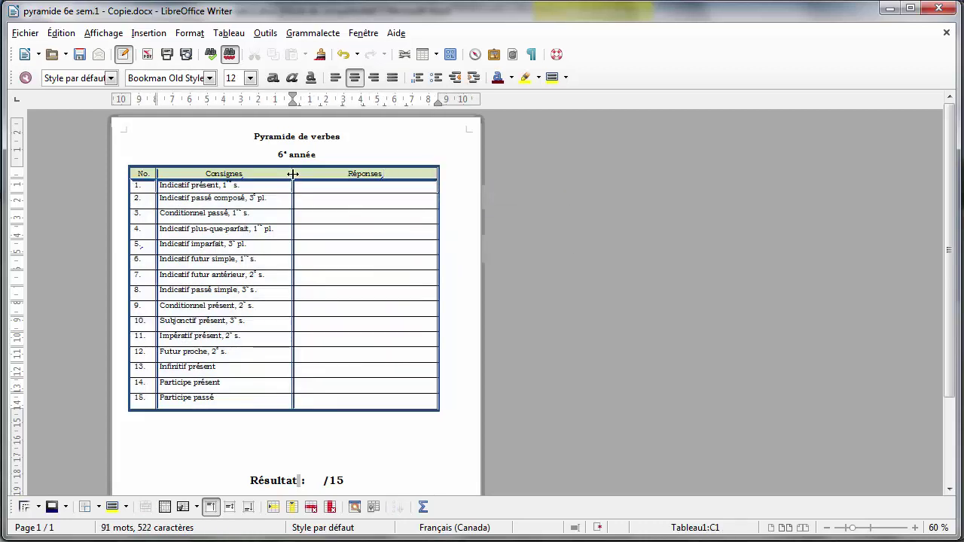
pyautogui.moveTo(292, 174); pyautogui.dragTo(284, 174)
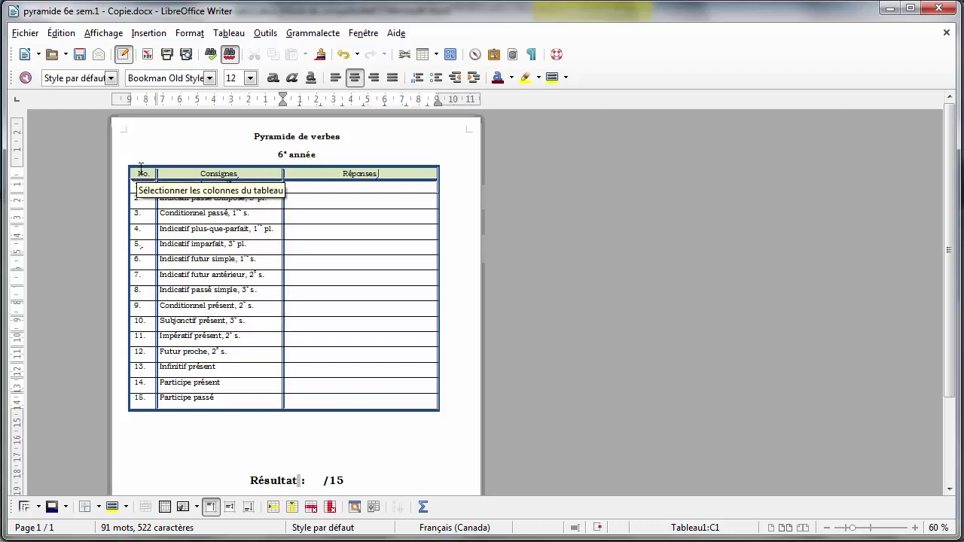
# Step: Try centred alignment on the text of the whole table, including the header row, and set it to left-aligned
pyautogui.moveTo(143, 174); pyautogui.dragTo(362, 398)
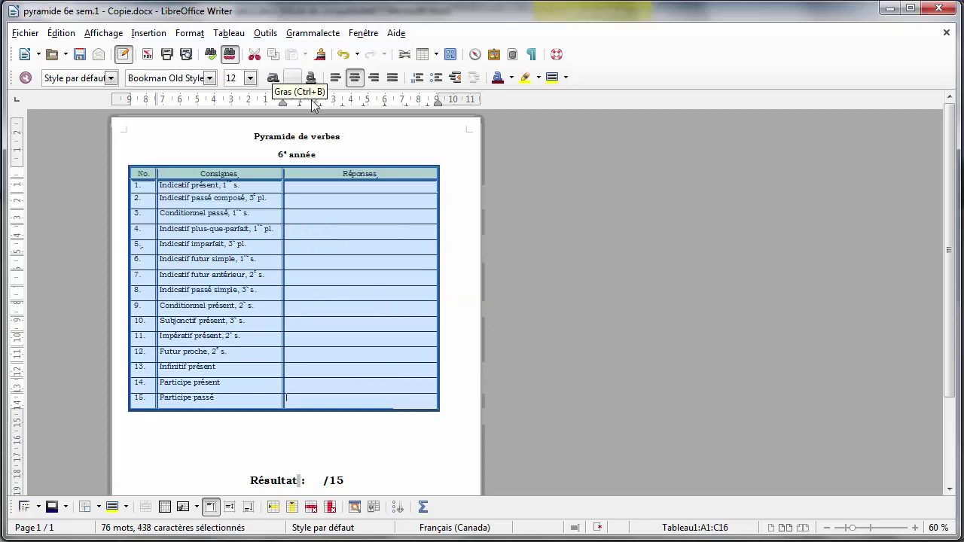
pyautogui.click(354, 77)
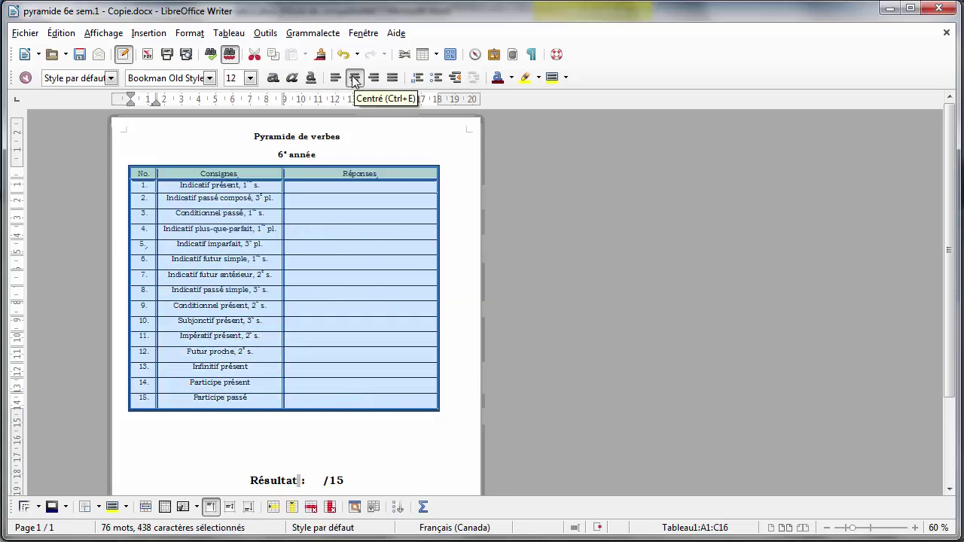
pyautogui.click(336, 78)
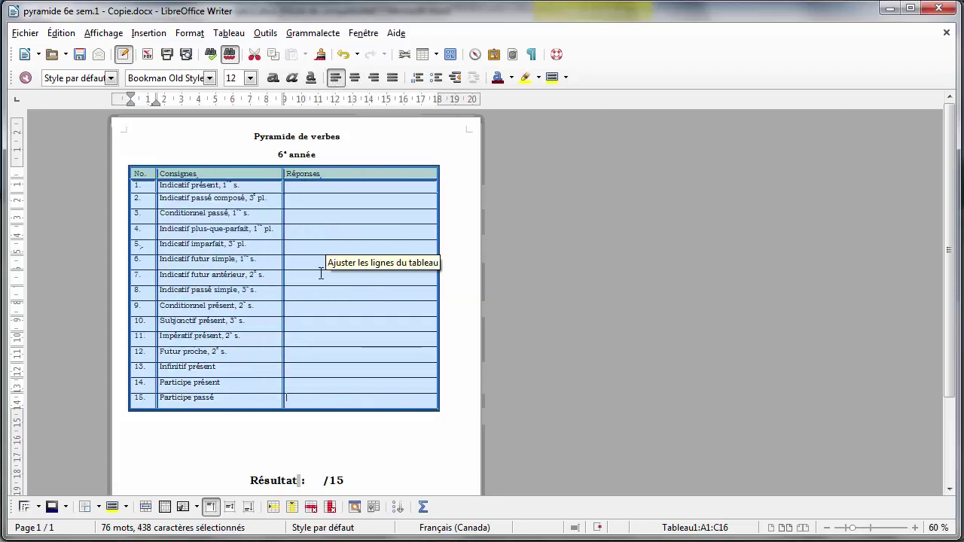
# Step: Set the table's alignment on the page to Centrer, and insert blank lines above the title and above the table
pyautogui.rightClick(141, 175)
pyautogui.click(195, 355)
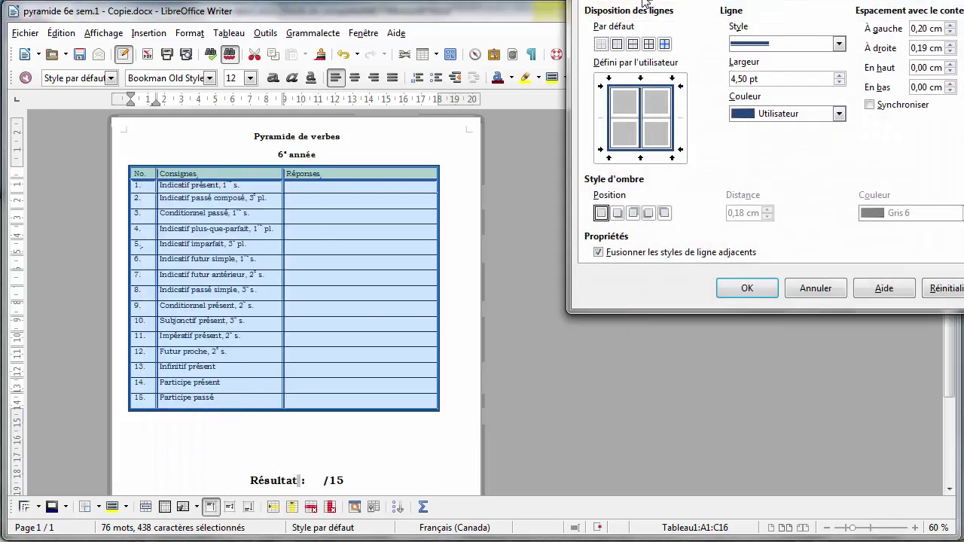
pyautogui.click(612, 3)
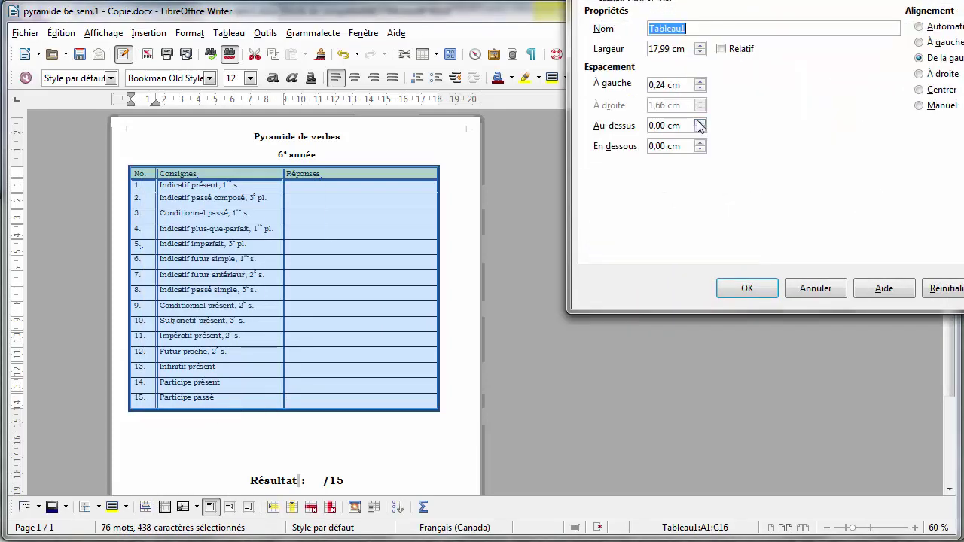
pyautogui.click(932, 90)
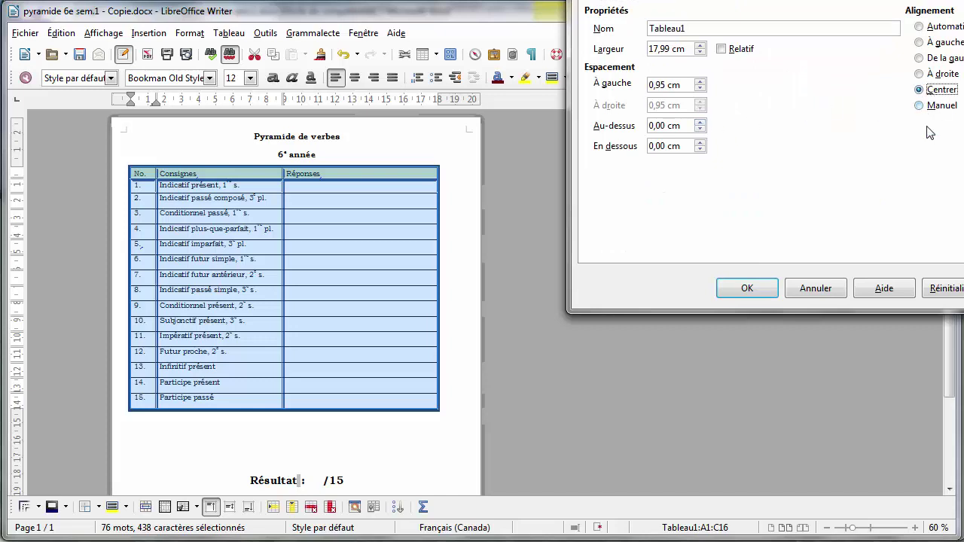
pyautogui.click(755, 287)
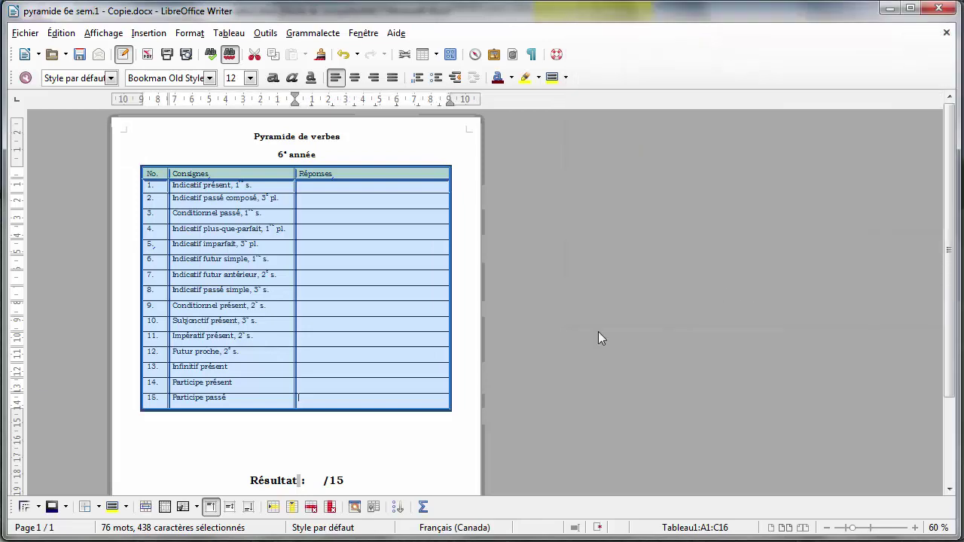
pyautogui.click(331, 161)
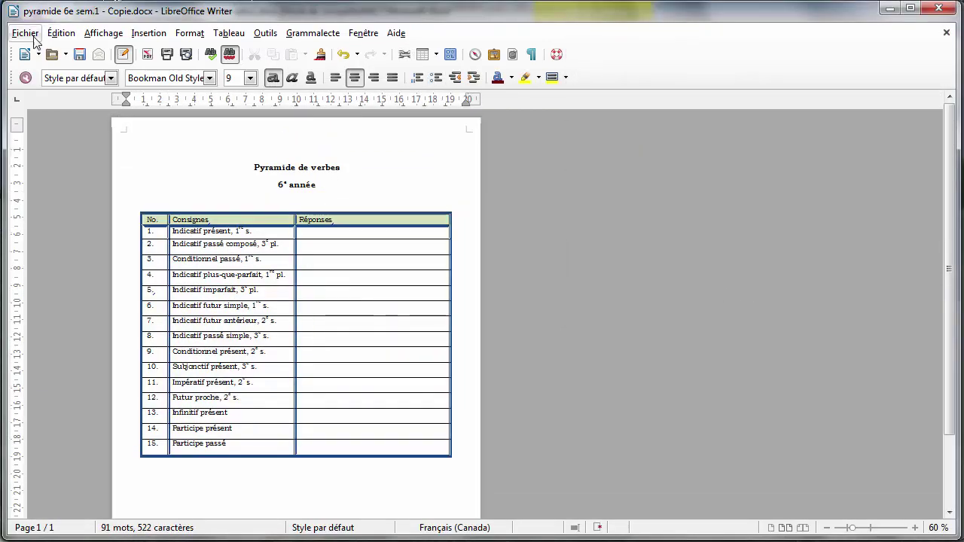
# Step: Save the document in Texte ODF format as pyramide 6e sem.1 - Copie.odt and close it
pyautogui.click(26, 34)
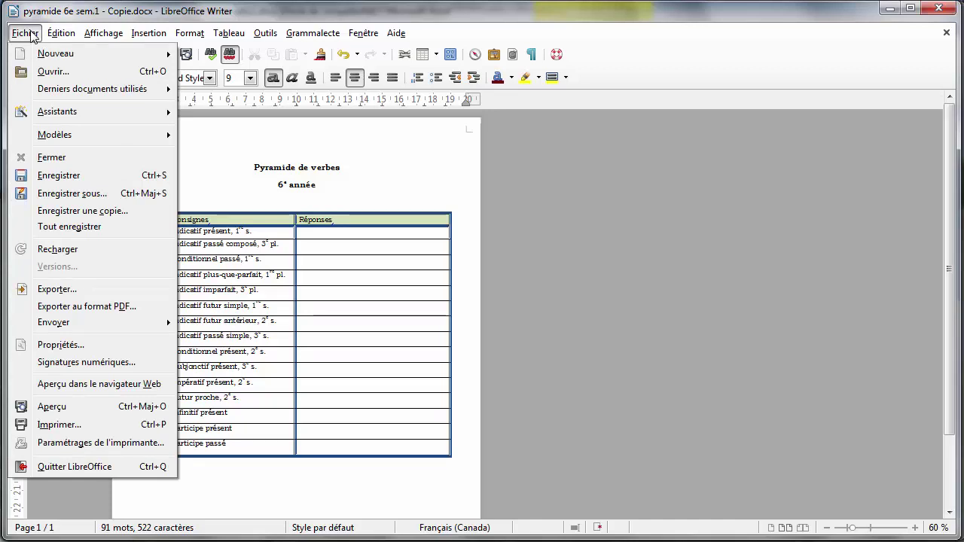
pyautogui.click(96, 200)
pyautogui.click(364, 367)
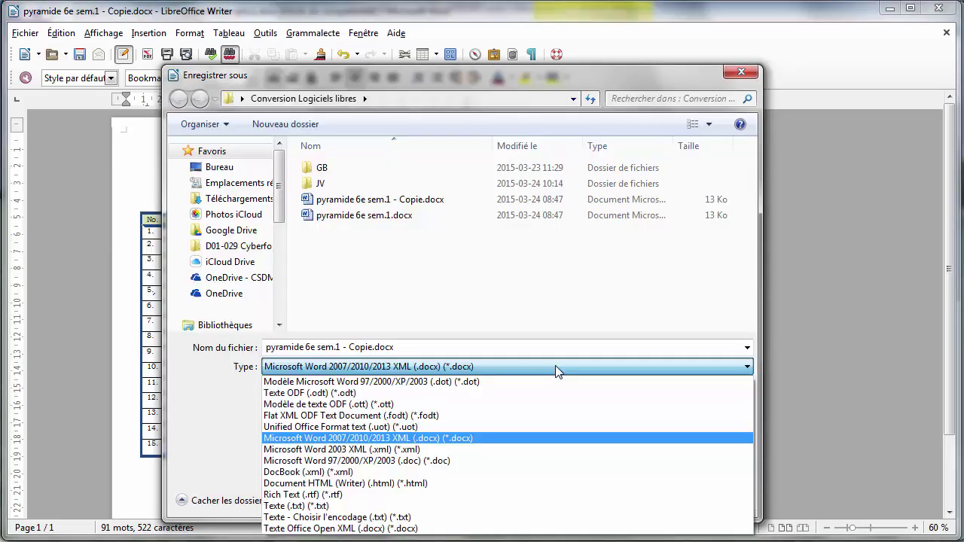
pyautogui.click(365, 393)
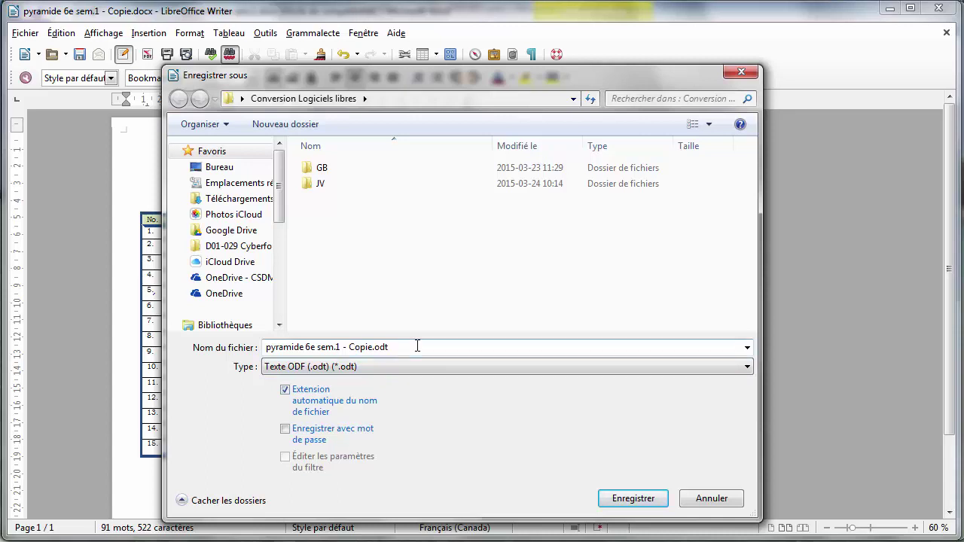
pyautogui.click(367, 369)
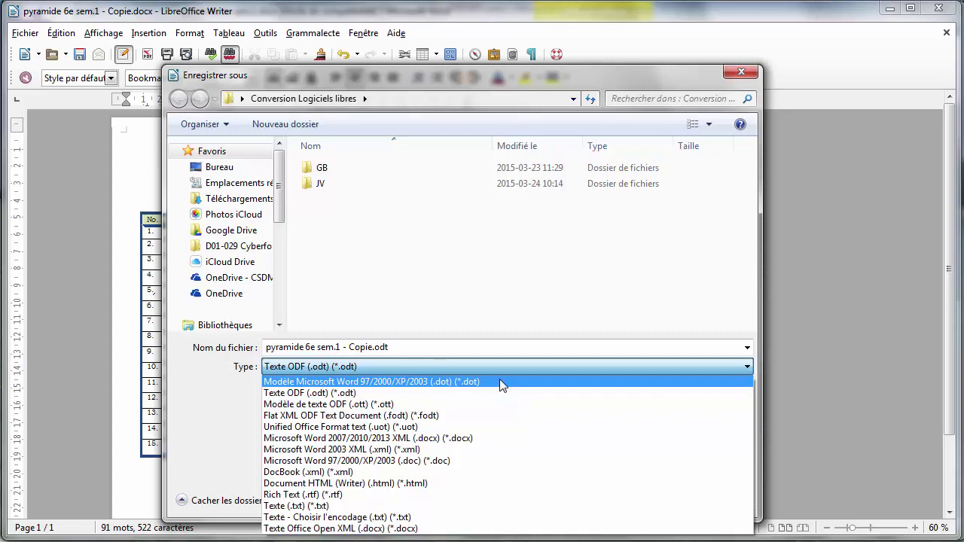
pyautogui.click(346, 395)
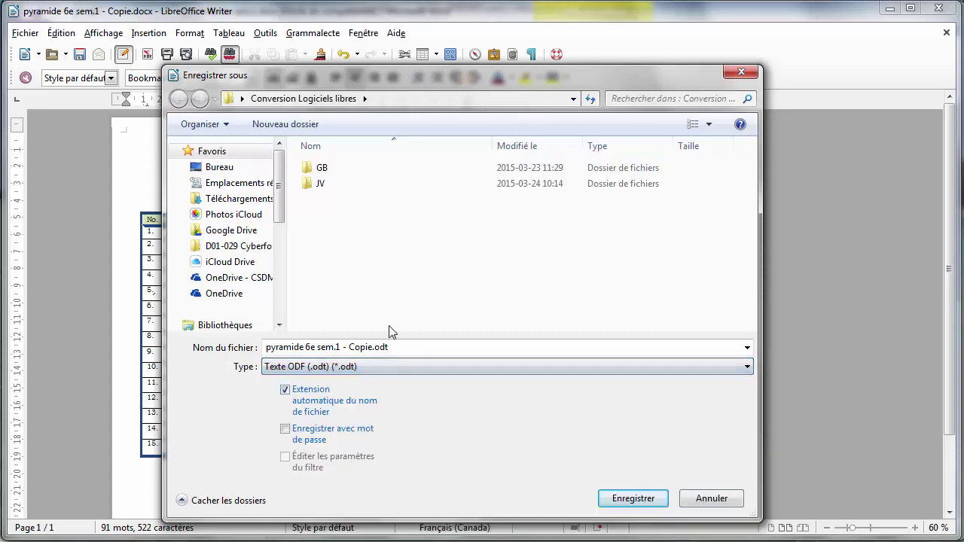
pyautogui.click(634, 501)
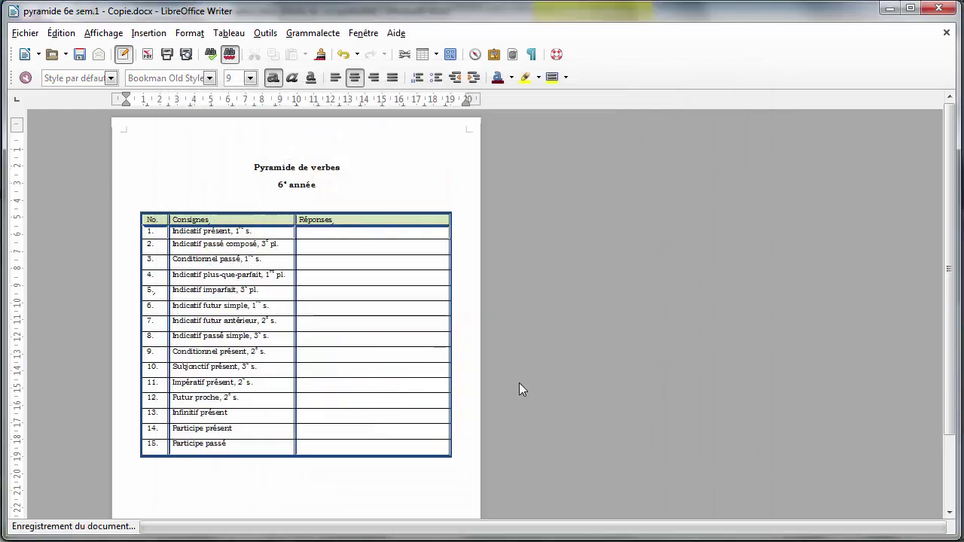
pyautogui.click(946, 32)
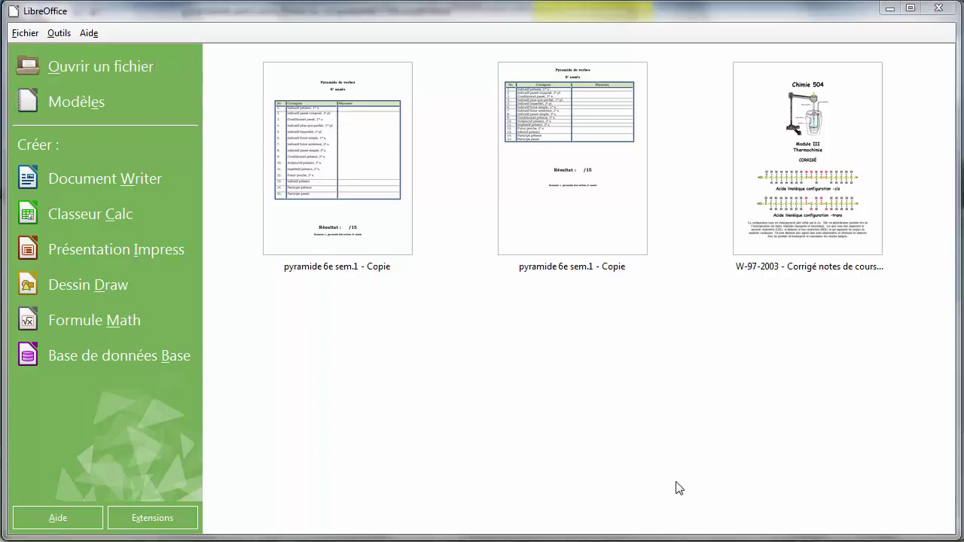
# Step: Open the recent document W-97-2003 - Corrigé notes de cours thermochimie 2015.doc and inspect its equations, page breaks and framed ΔH formula box
pyautogui.click(780, 217)
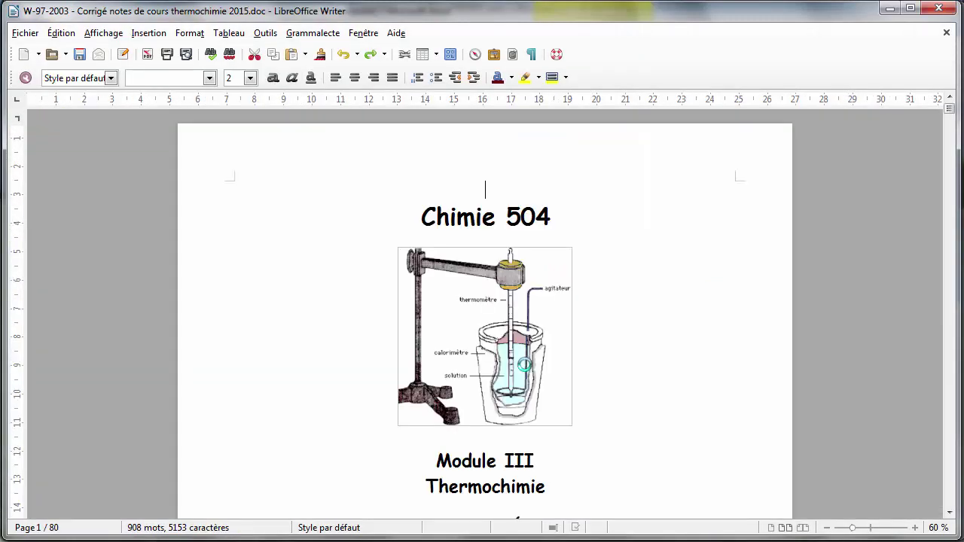
pyautogui.scroll(-5, 527, 369)
pyautogui.scroll(-15, 527, 369)
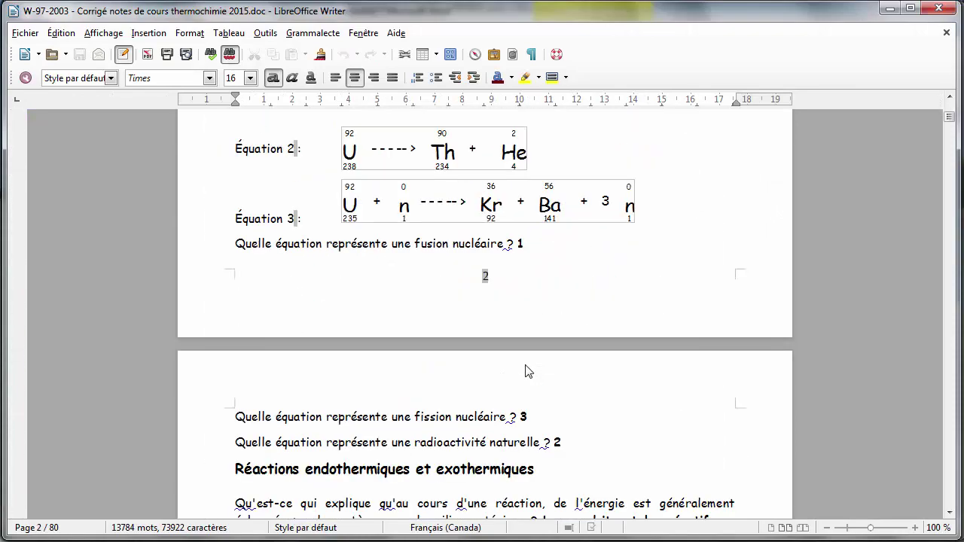
pyautogui.scroll(-15, 527, 370)
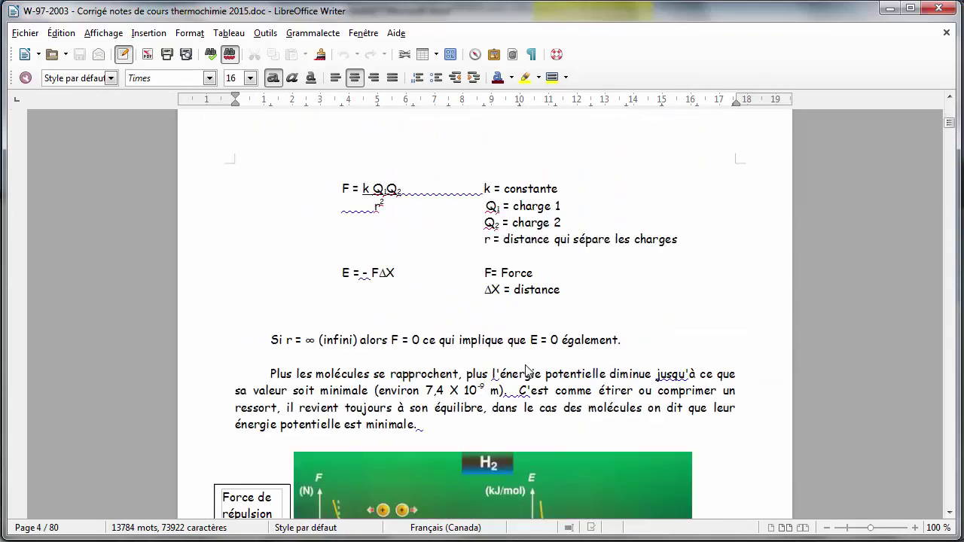
pyautogui.scroll(-5, 526, 370)
pyautogui.scroll(-15, 525, 365)
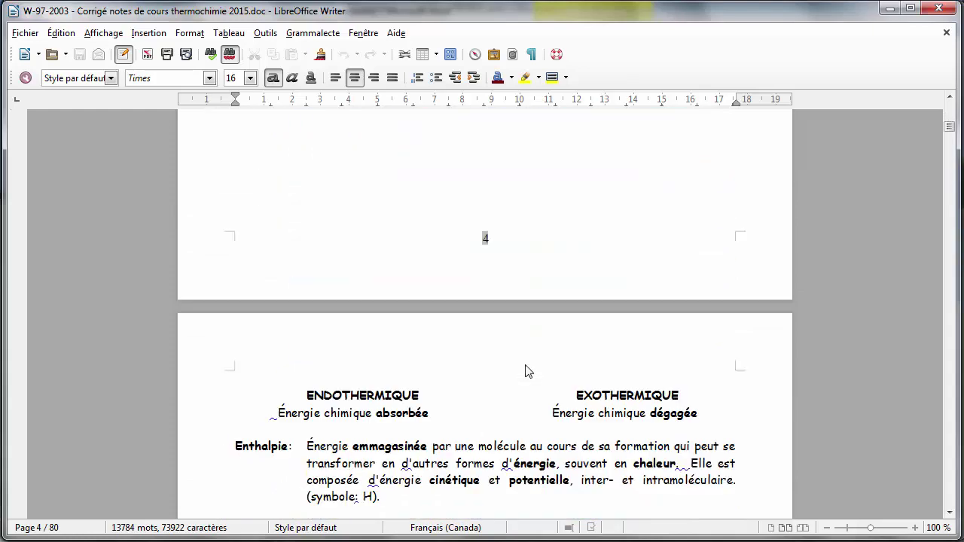
pyautogui.scroll(4, 528, 371)
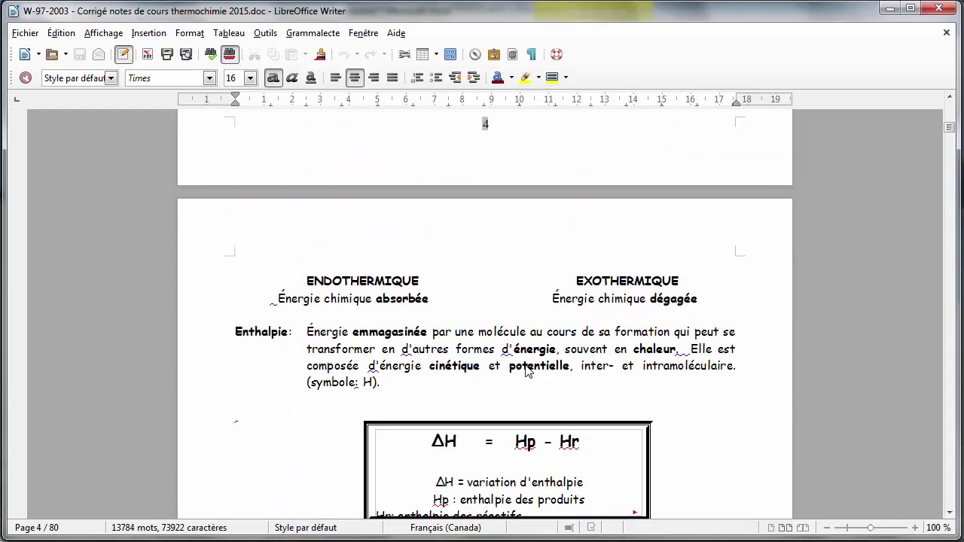
pyautogui.scroll(-6, 528, 371)
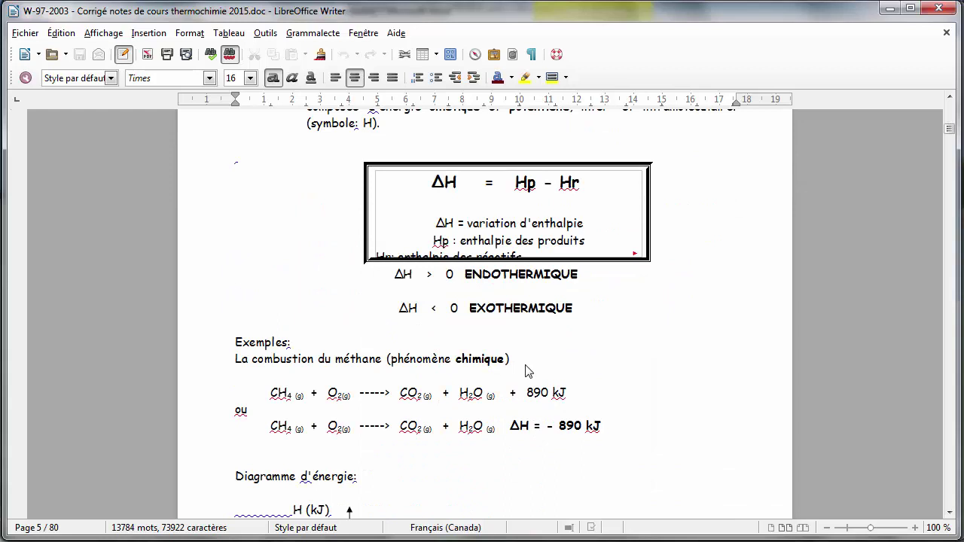
pyautogui.click(496, 251)
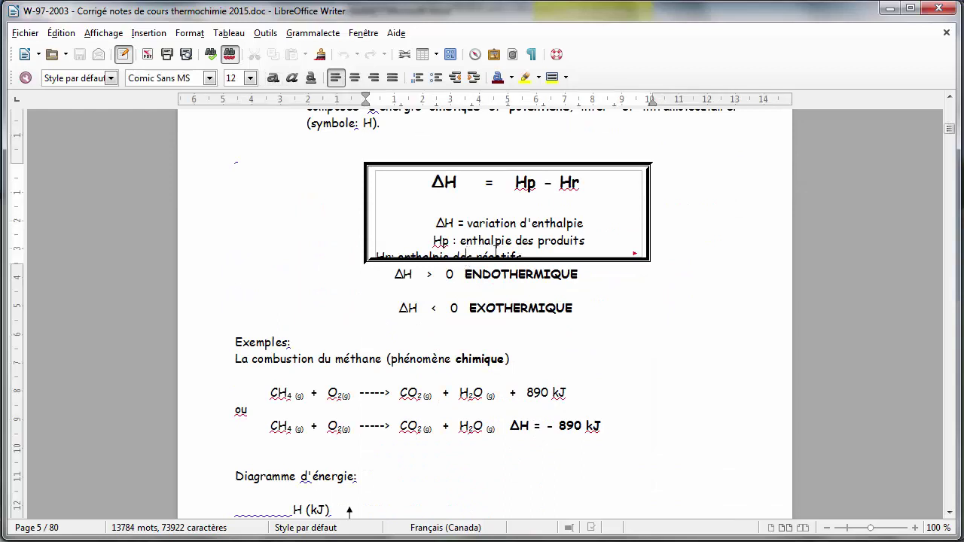
# Step: Select the cut-off "Hr: enthalpie des réactifs" line in the framed ΔH box, and close the document
pyautogui.moveTo(523, 253); pyautogui.dragTo(376, 255)
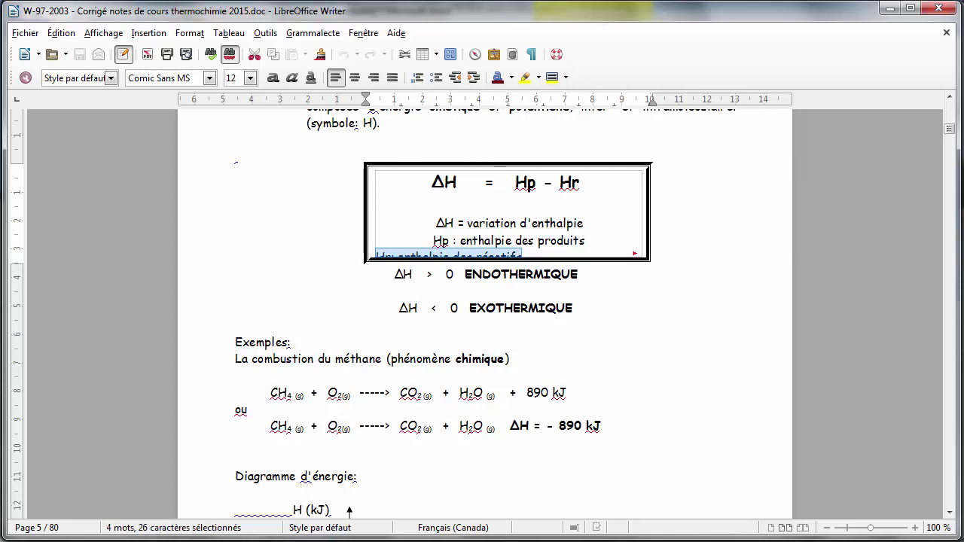
pyautogui.click(947, 34)
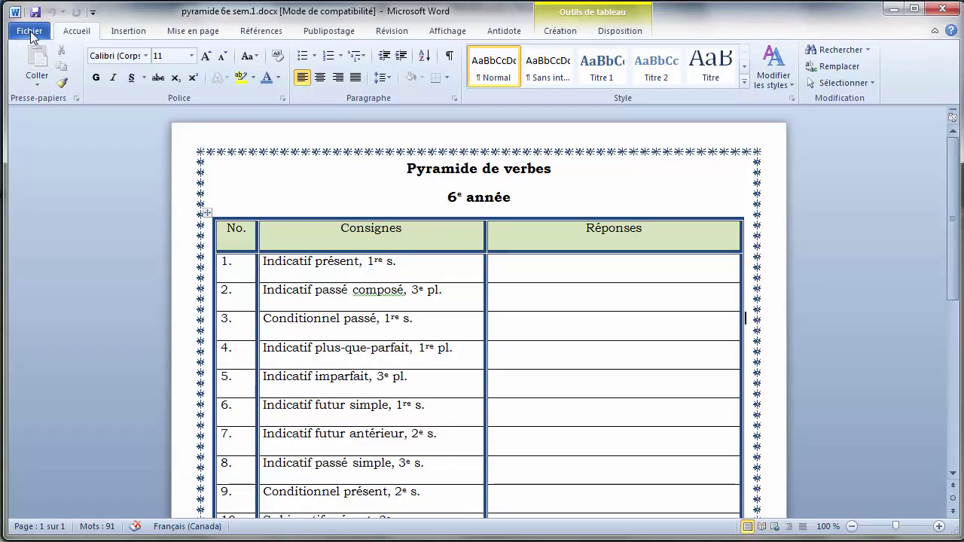
# Step: In Microsoft Word, open W-97-2003 - Corrigé notes de cours thermochimie 2015.doc from the Conversion Logiciels libres desktop folder and enable editing
pyautogui.click(30, 30)
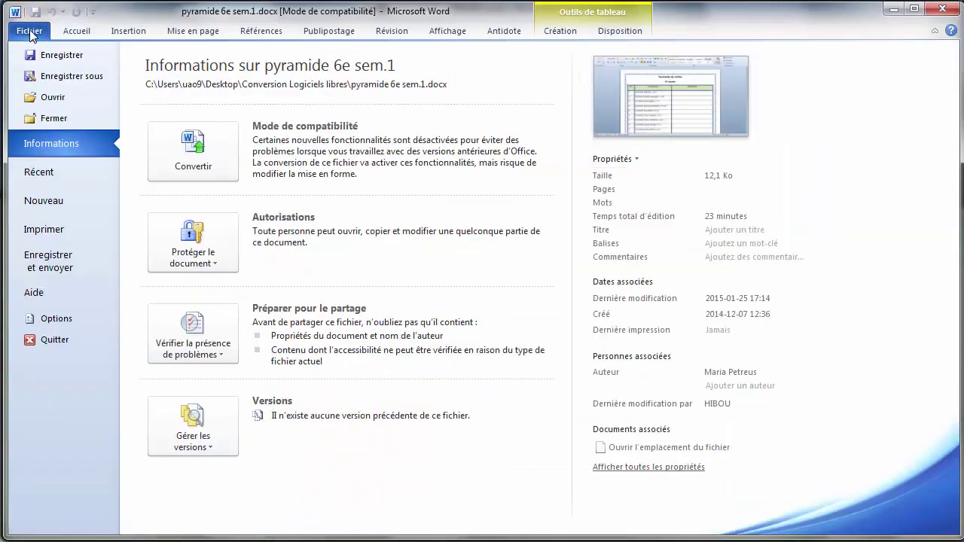
pyautogui.press('Escape')
pyautogui.hotkey('ctrl', 'o')
pyautogui.click(67, 81)
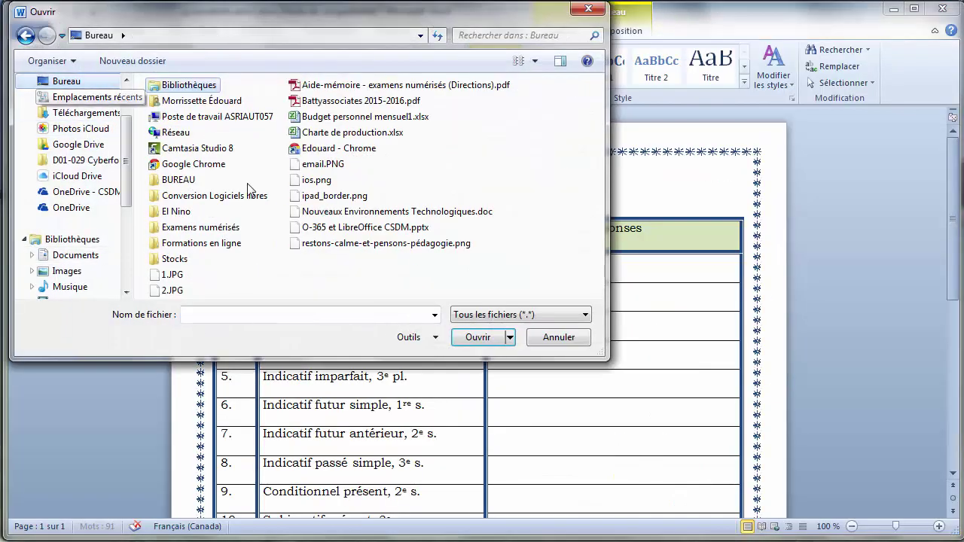
pyautogui.doubleClick(228, 197)
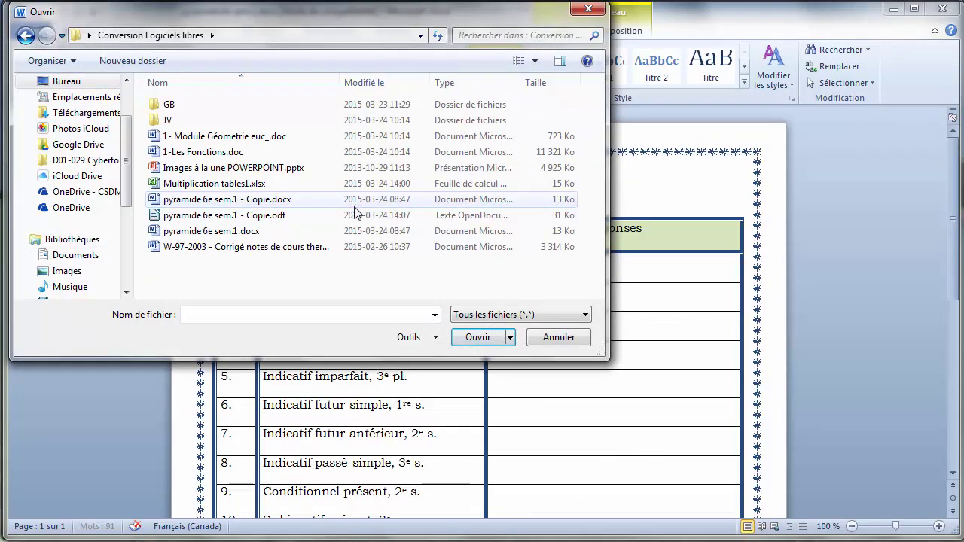
pyautogui.click(254, 249)
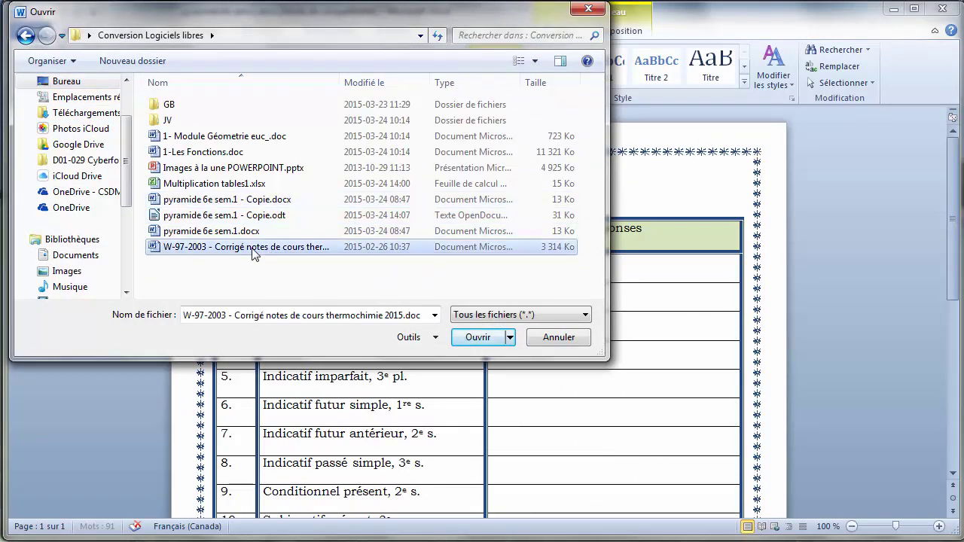
pyautogui.doubleClick(254, 249)
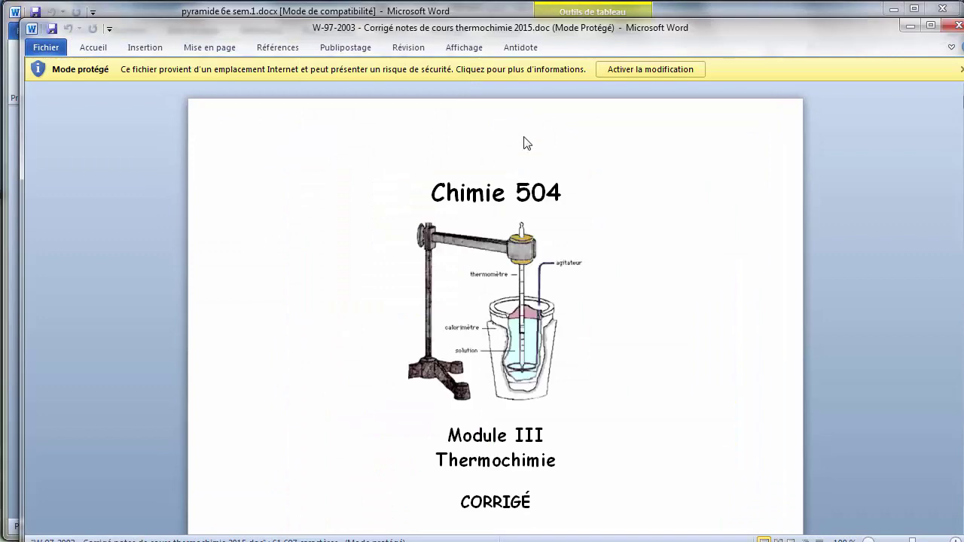
pyautogui.click(649, 69)
# Step: Save a copy of the document in Texte OpenDocument format as Format ODT- Corrigé notes de cours thermochimie 2015.odt
pyautogui.click(46, 50)
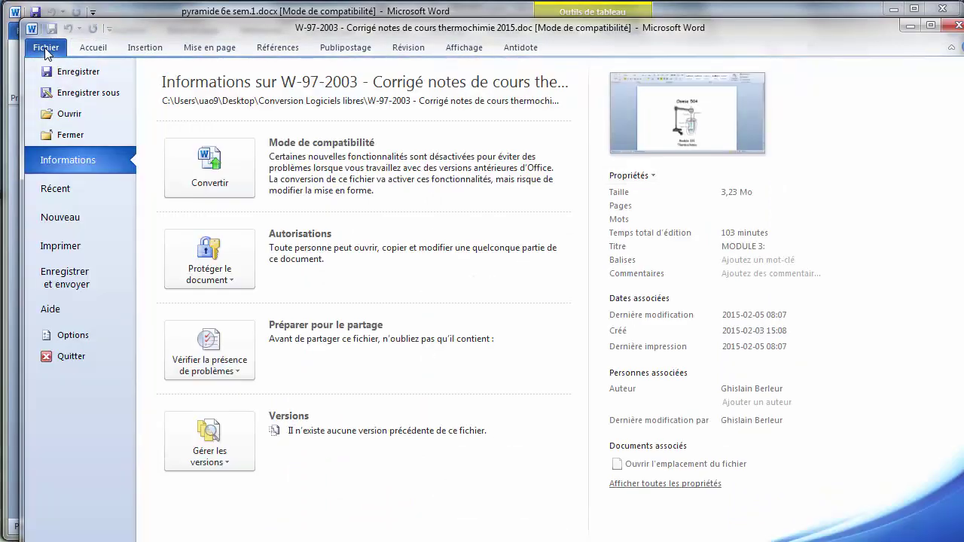
pyautogui.click(81, 92)
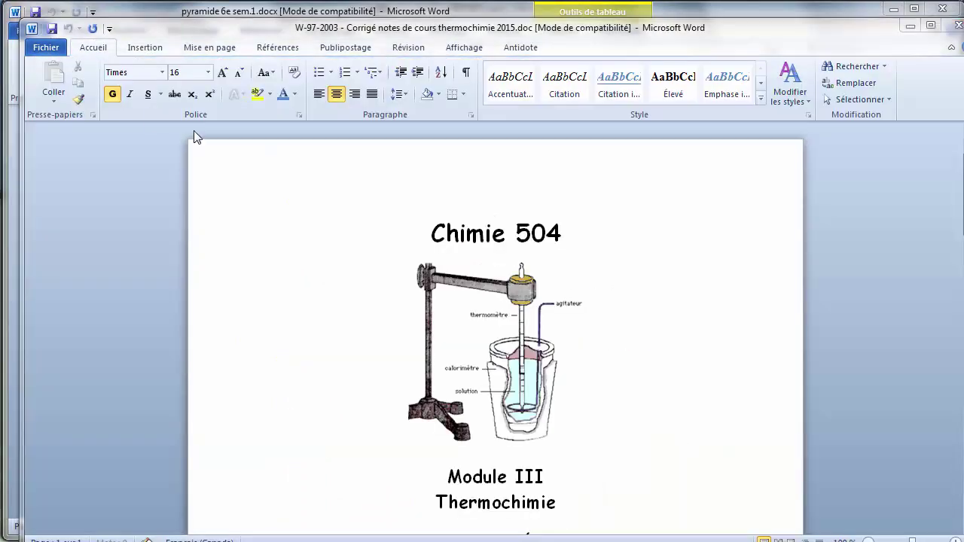
pyautogui.click(369, 293)
pyautogui.click(240, 479)
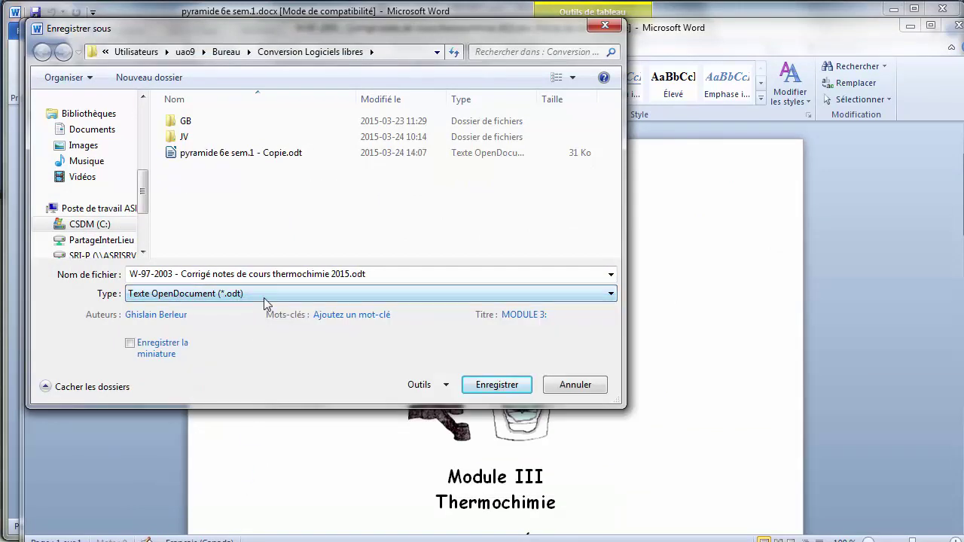
pyautogui.click(171, 274)
pyautogui.moveTo(176, 274); pyautogui.dragTo(117, 277)
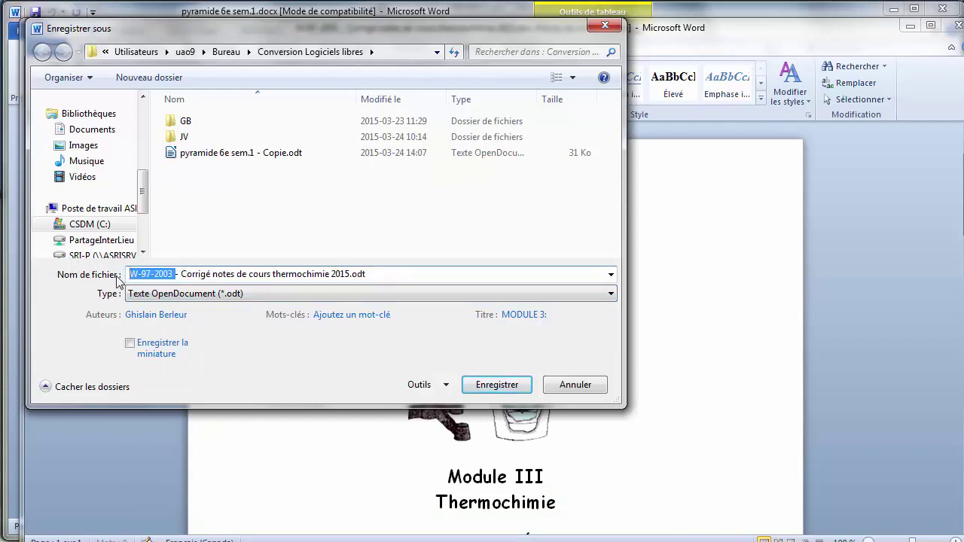
pyautogui.write('Format ODT')
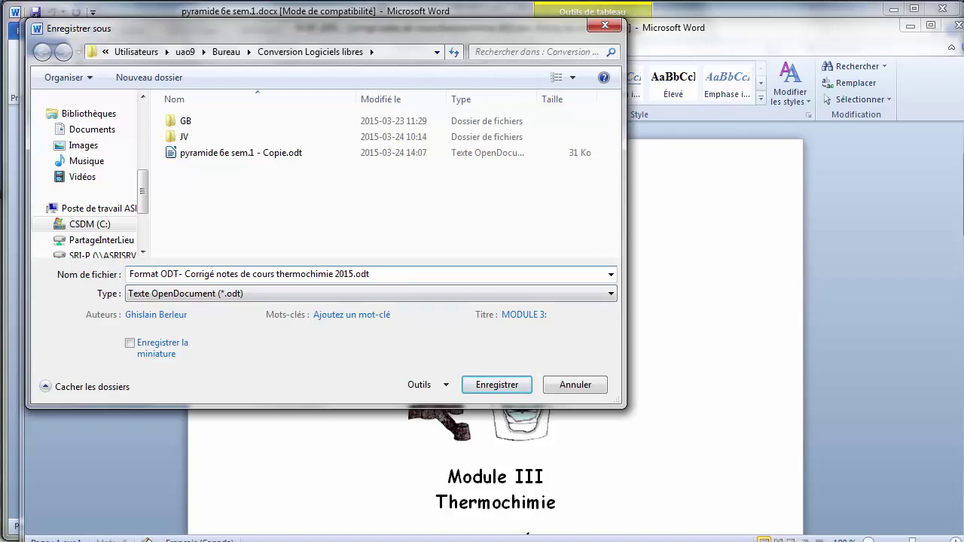
pyautogui.press('Return')
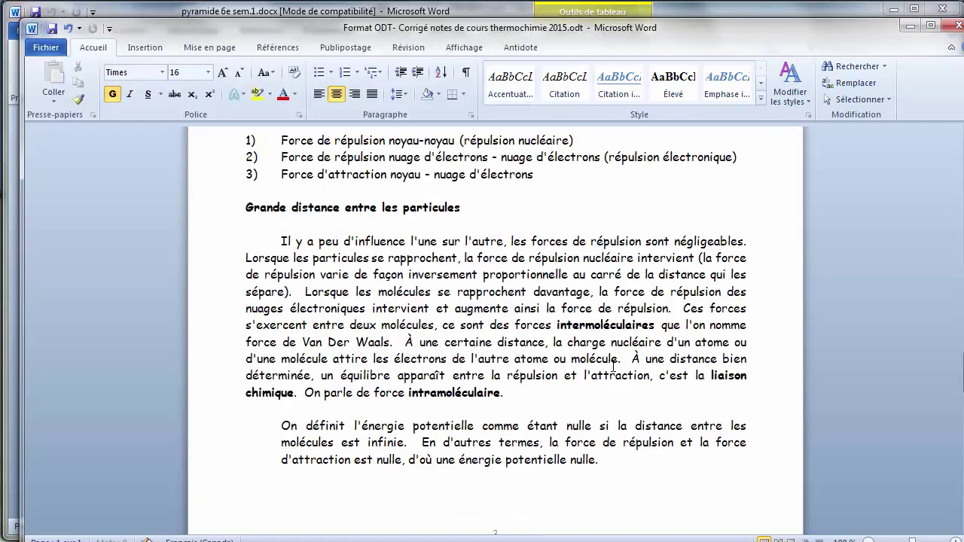
# Step: Examine the framed ΔH formula box after page 4 and select its "Hr: enthalpie des réactifs" line
pyautogui.scroll(-9, 614, 367)
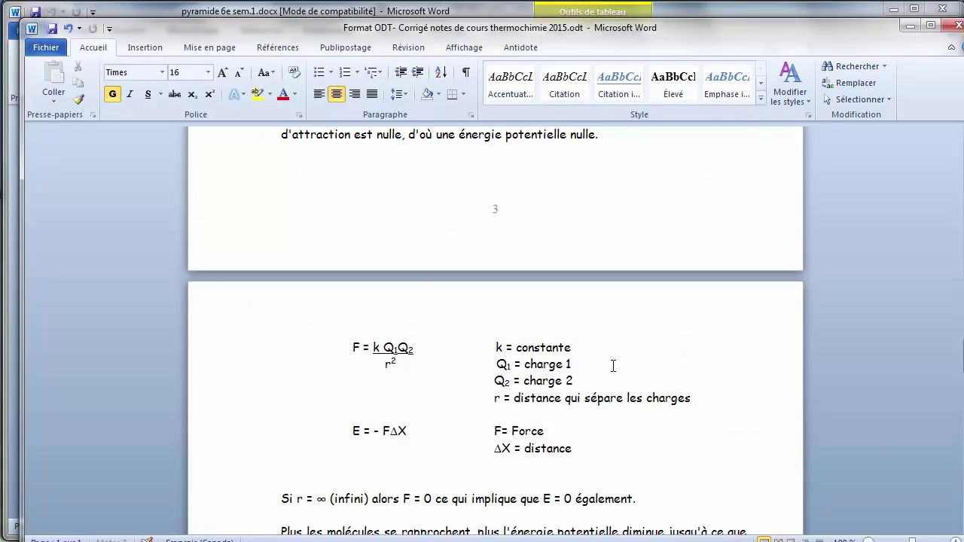
pyautogui.scroll(-15, 614, 367)
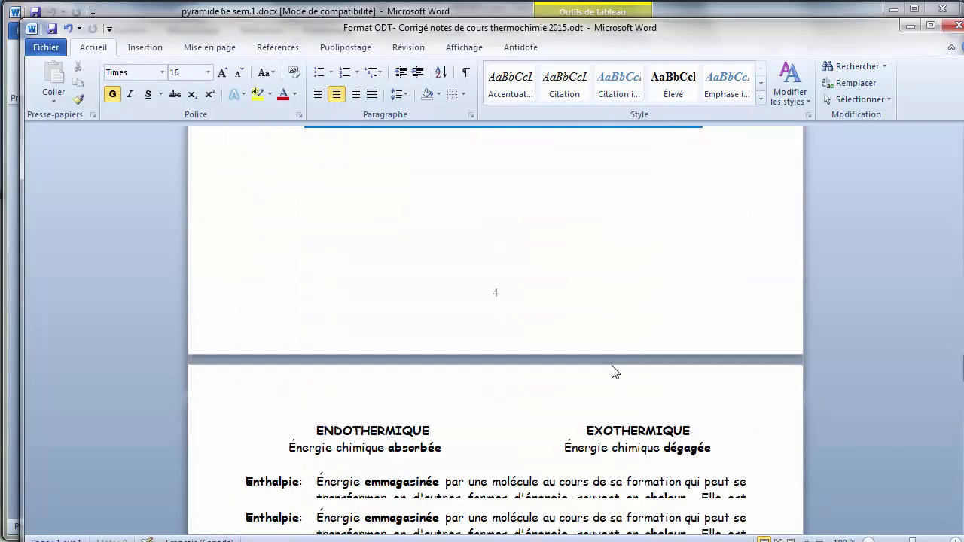
pyautogui.scroll(-5, 614, 367)
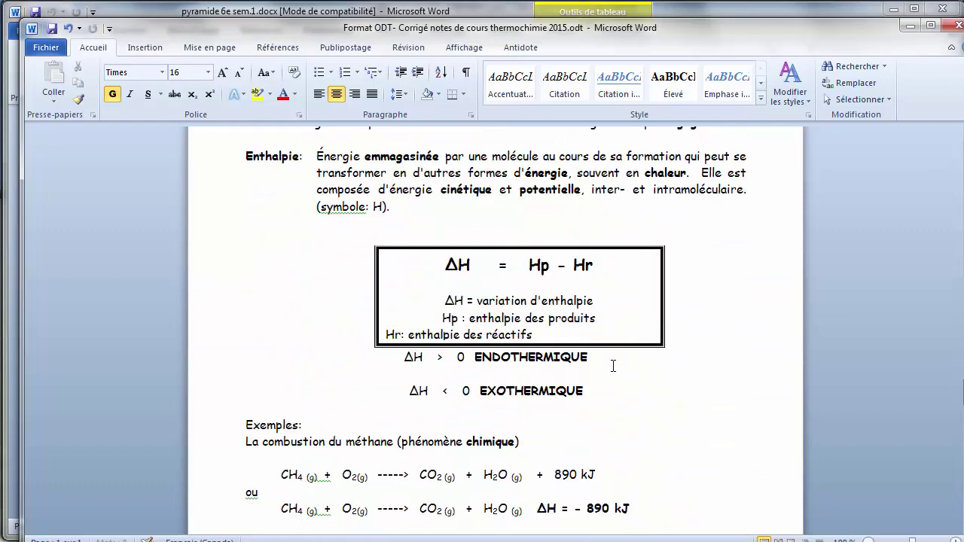
pyautogui.click(530, 335)
pyautogui.moveTo(531, 336); pyautogui.dragTo(386, 337)
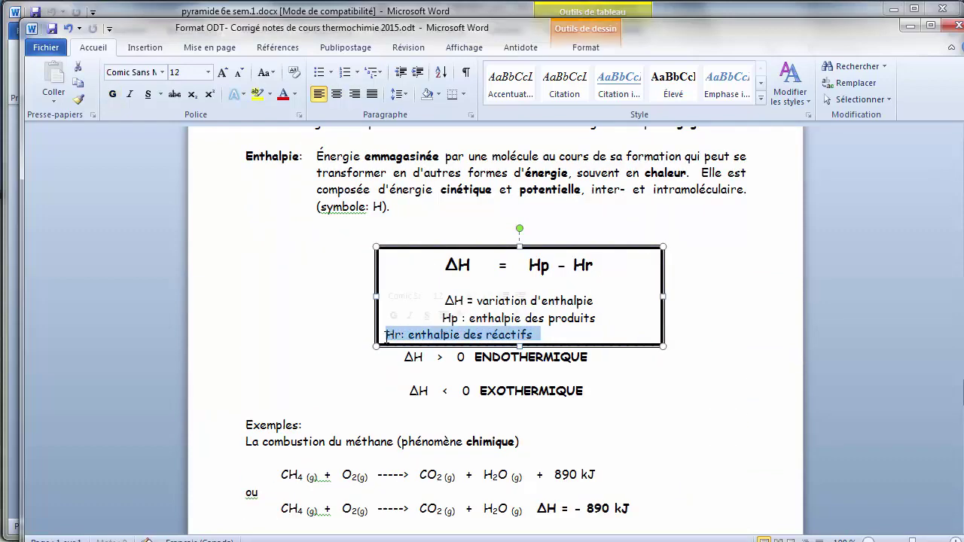